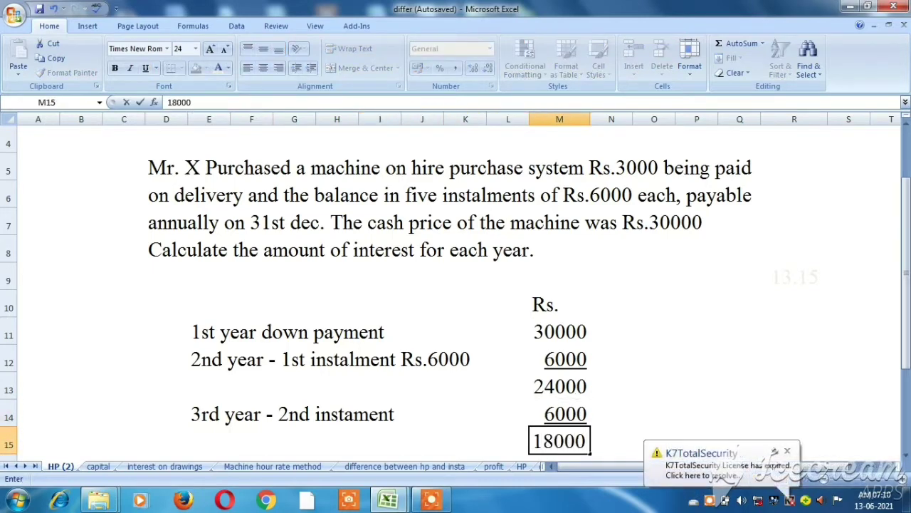
- Add the '4 th year - 3rd instalment' row with a 6000 instalment in M16
key("Return")
key("Left")
key("Left")
key("Left")
key("Left")
key("Left")
key("Left")
key("Left")
key("Left")
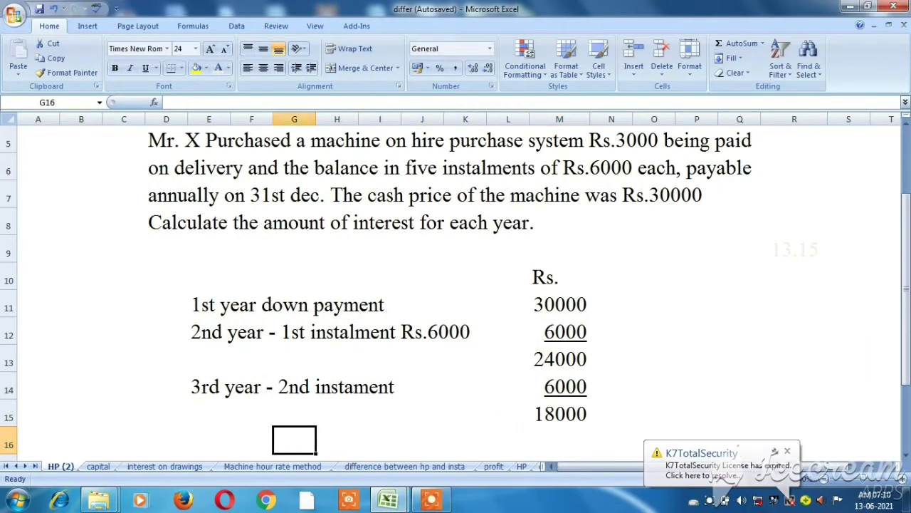
type("4")
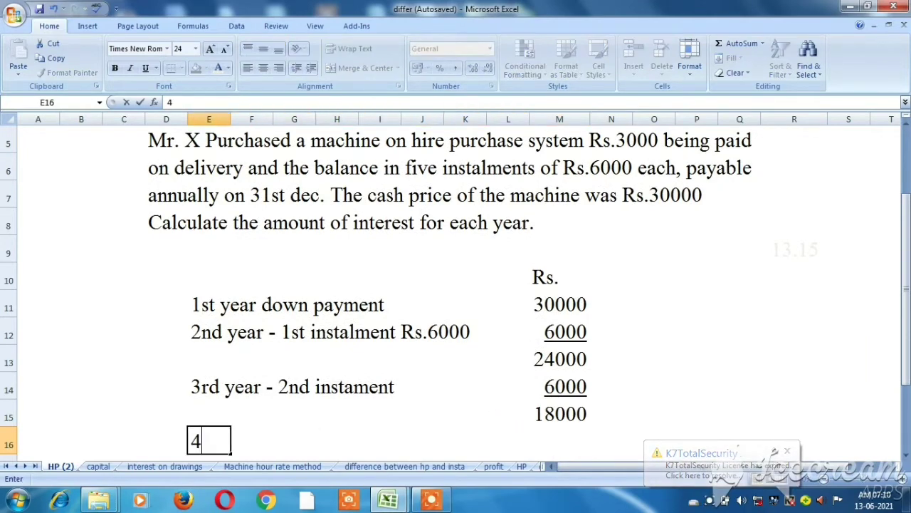
type(" th")
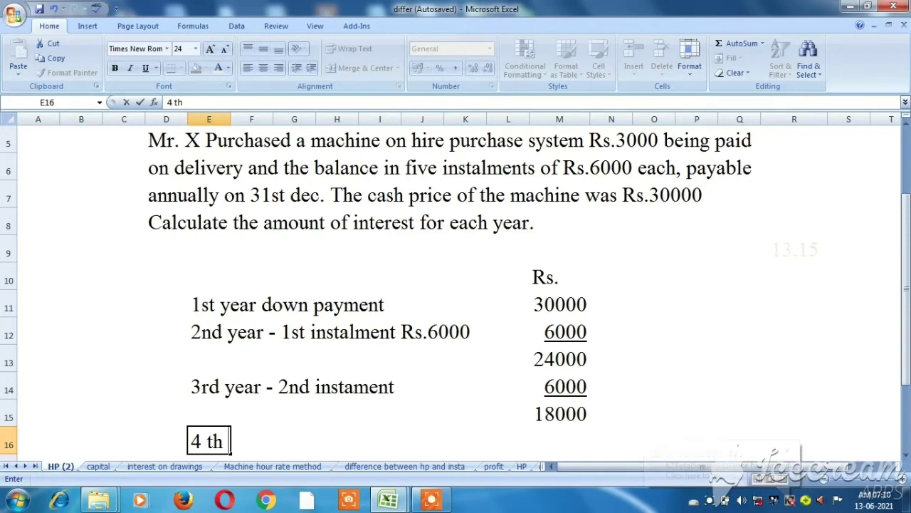
type(" year - ")
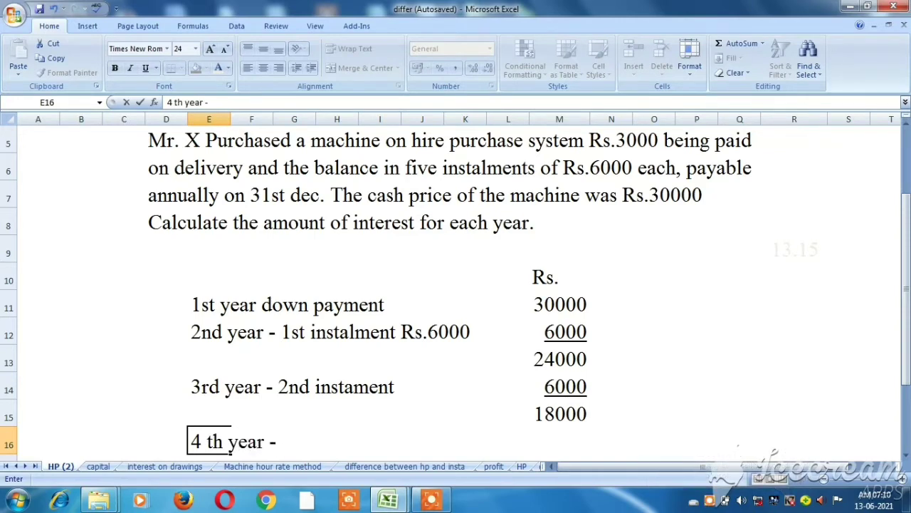
type("3rd ")
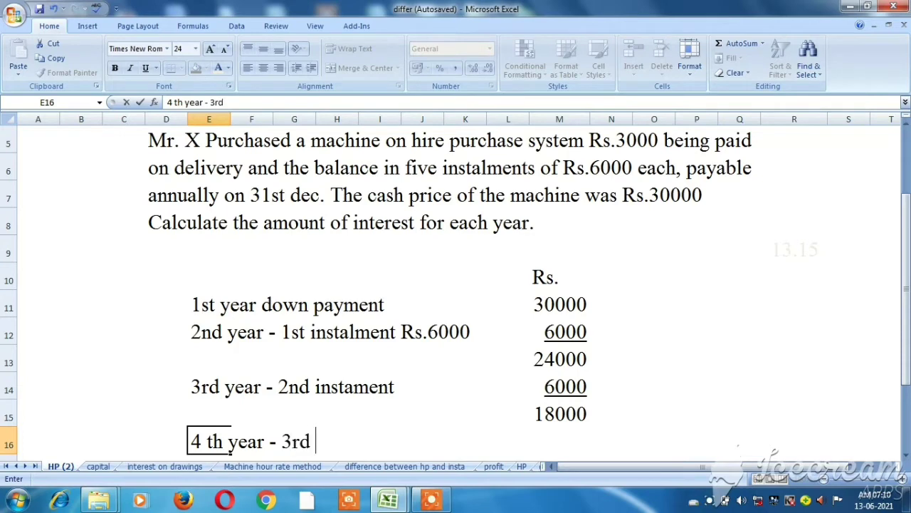
type("instalment")
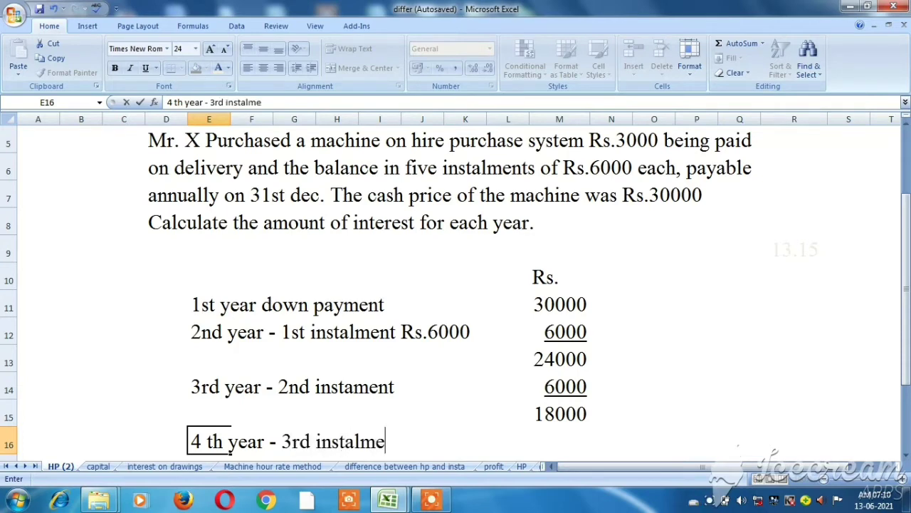
key("Right")
key("Right")
key("Right")
key("Right")
key("Right")
key("Right")
key("Right")
key("Right")
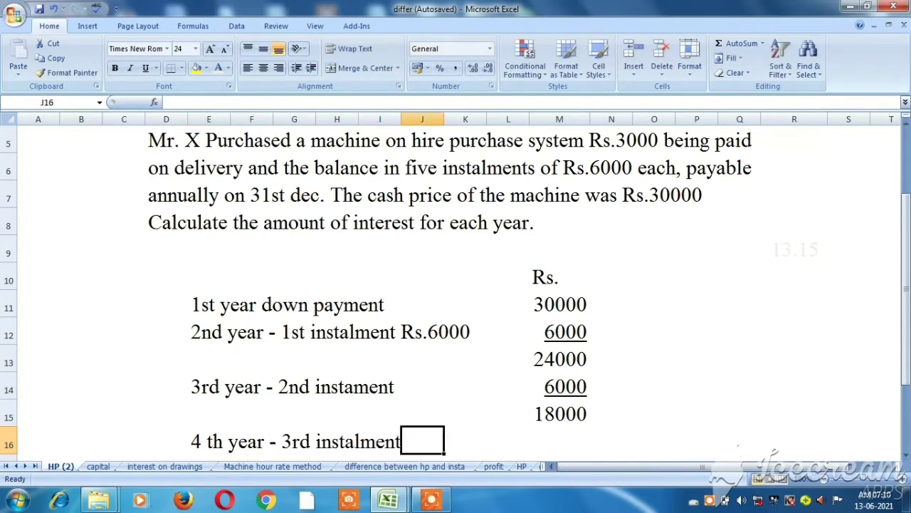
type("6000")
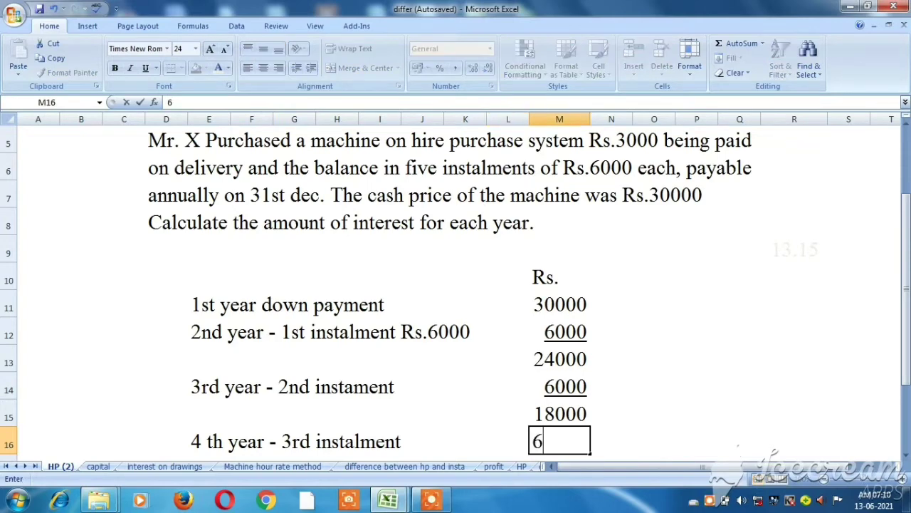
key("Return")
- Underline the 6000 in M16 and enter the 12000 balance in M17
key("Right")
key("Right")
key("Right")
key("Right")
key("Right")
key("Right")
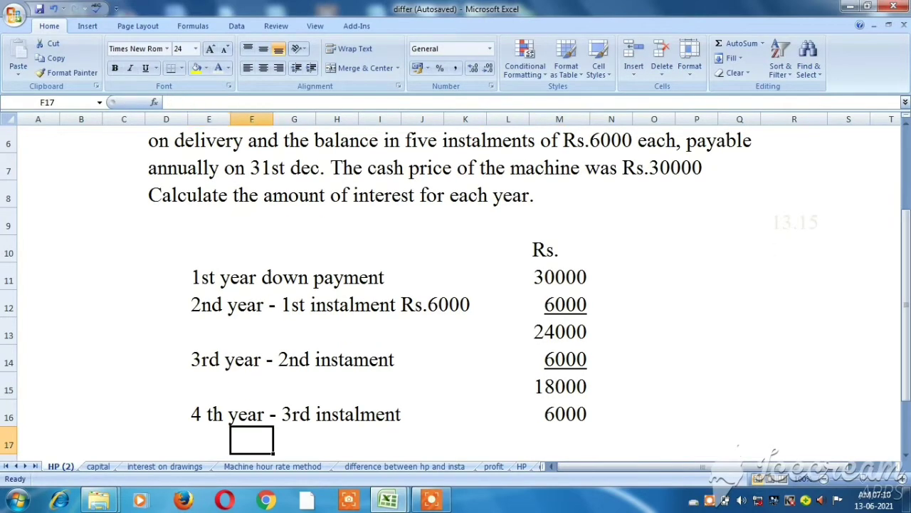
key("Up")
key("Right")
key("Right")
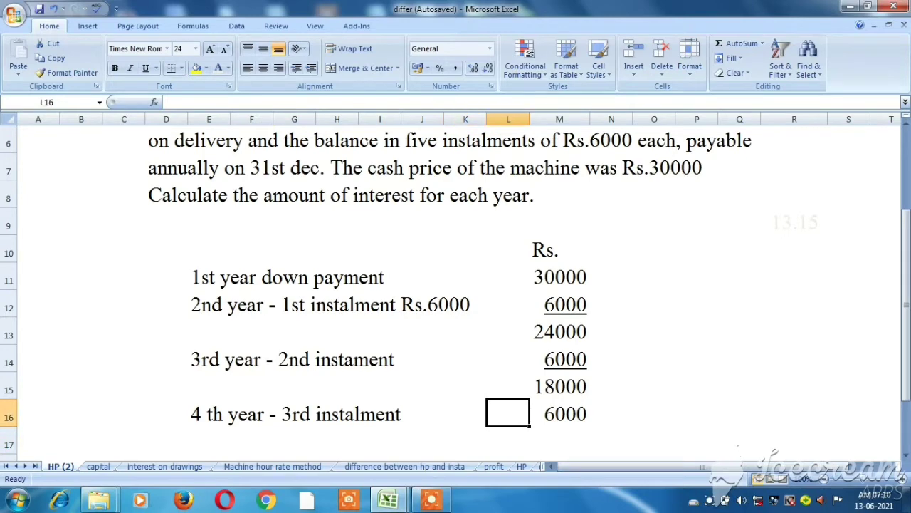
key("ctrl+u")
key("Down")
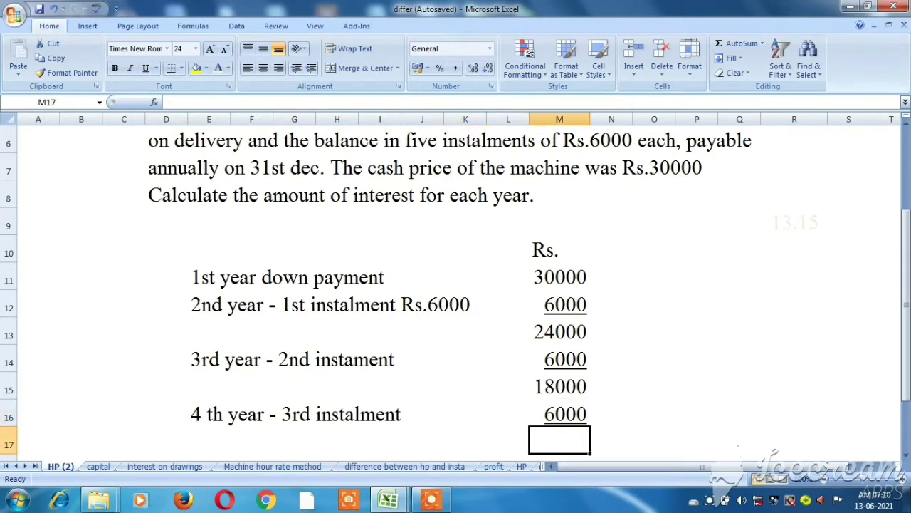
type("12000")
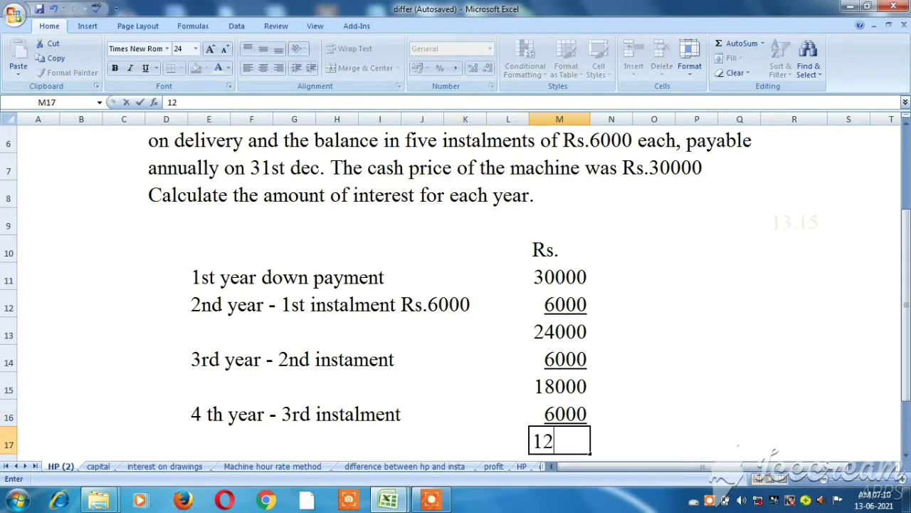
key("Return")
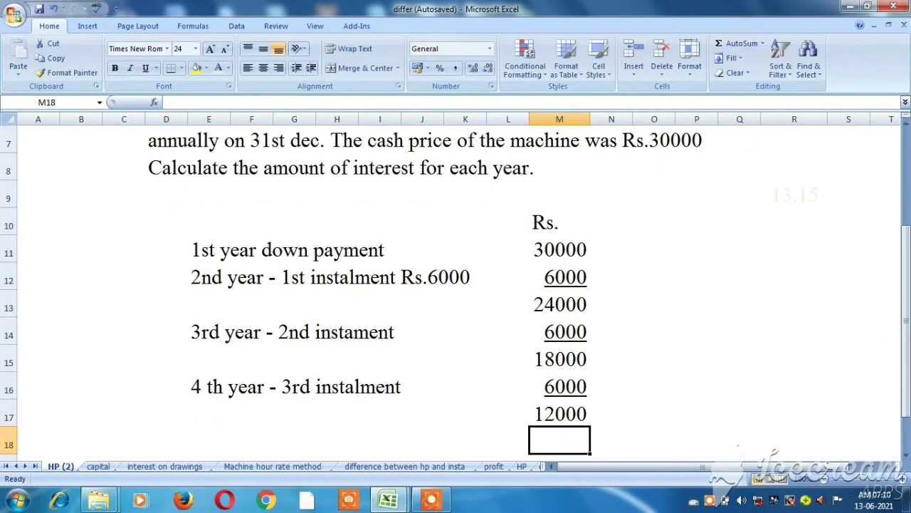
key("Left")
key("Left")
key("Left")
key("Left")
key("Left")
key("Left")
key("Left")
key("Left")
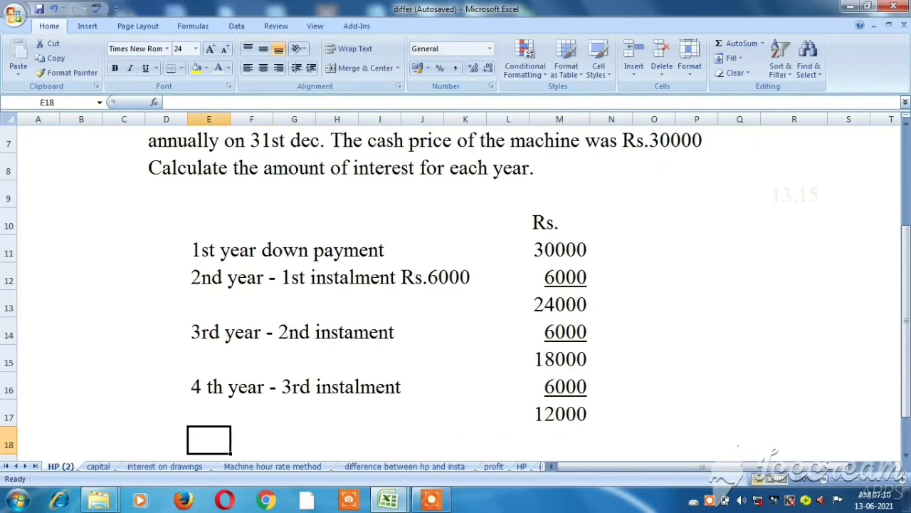
- Enter the '5th year - 4th instalment' label with a 6000 instalment in M18
type("5th ")
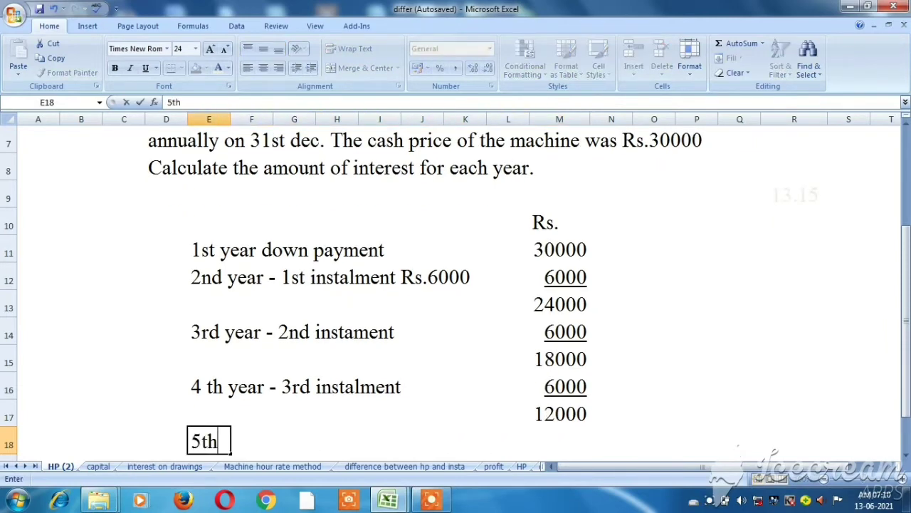
type("yea")
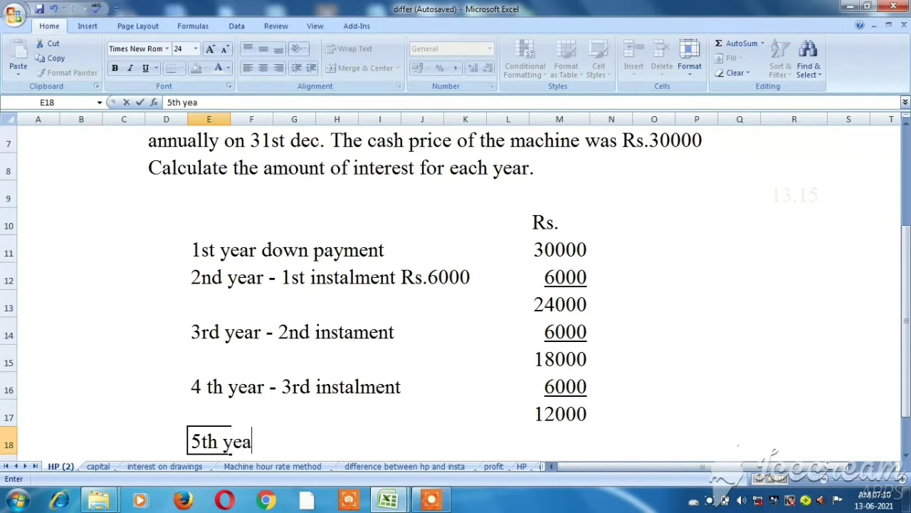
type("r - 4th ins")
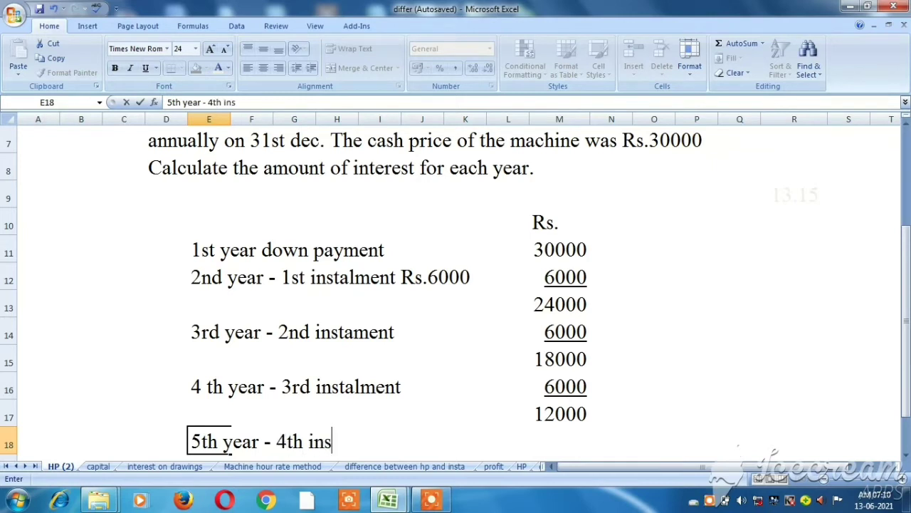
type("talme")
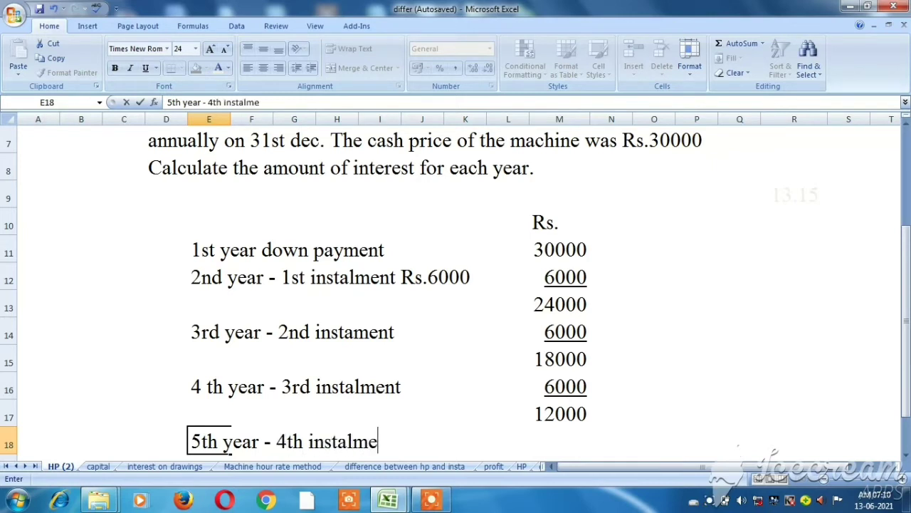
type("nt")
key("Right")
key("Right")
key("Right")
key("Right")
key("Right")
key("Right")
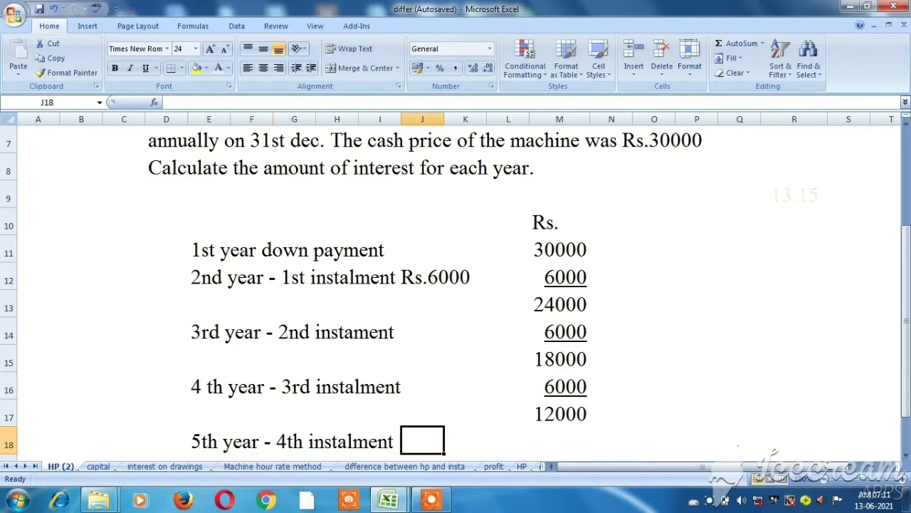
key("Right")
key("Right")
type("6000")
key("Return")
- Underline the 6000 in M18 and enter the remaining 6000 balance in M19
left_click(251, 413)
key("Right")
key("Right")
key("Right")
key("Right")
key("Right")
key("Right")
key("Right")
key("Right")
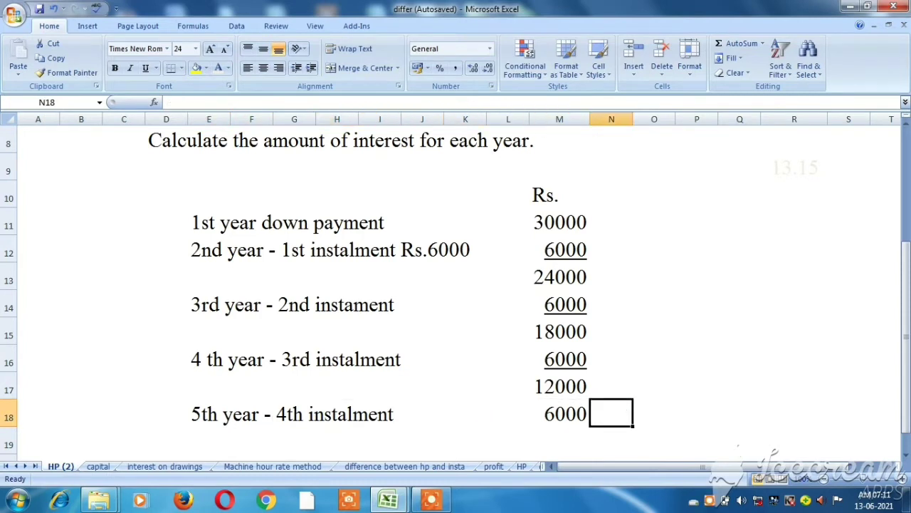
key("Left")
key("ctrl+u")
key("Down")
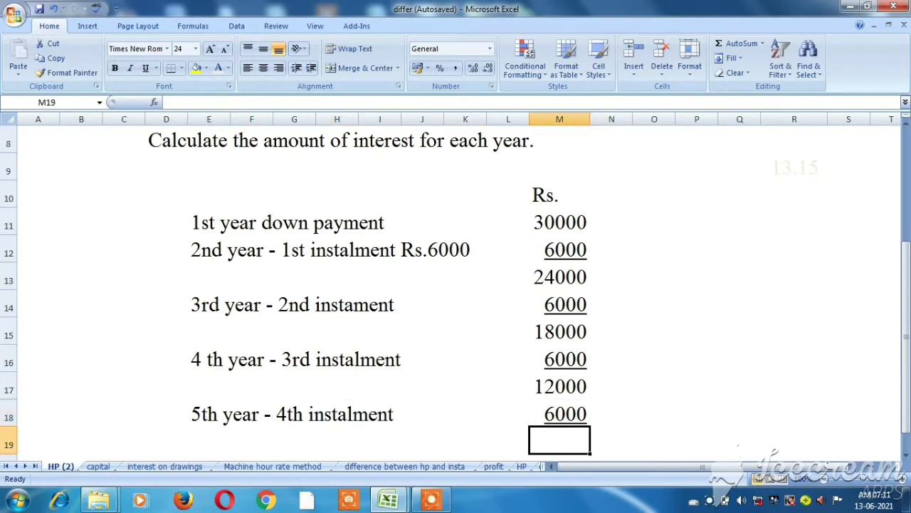
type("6000")
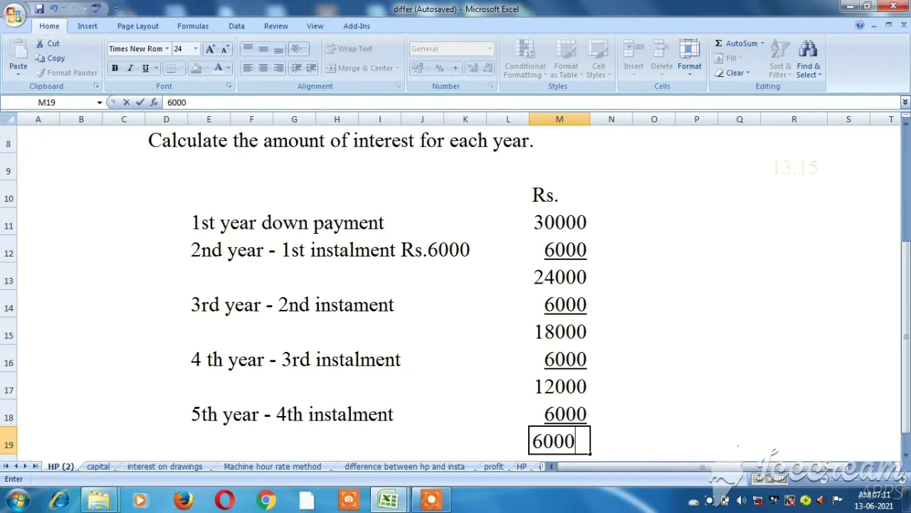
key("Return")
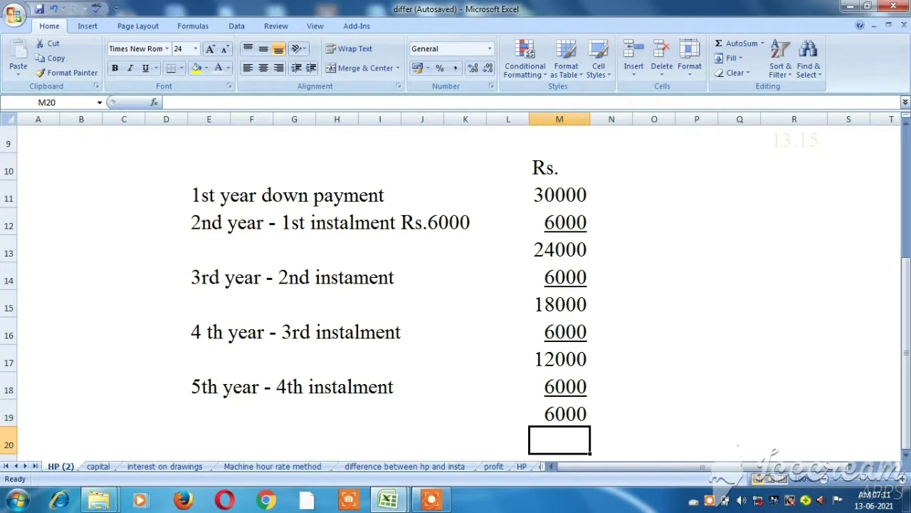
- Start the ratio label by entering 'Ra' in G21 below the table, discarding a stray 'i'
key("Down")
key("Down")
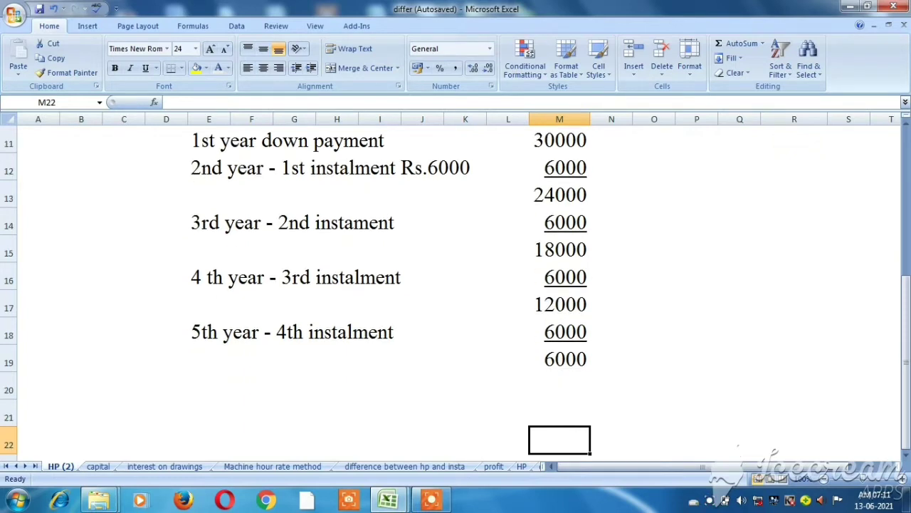
key("Up")
key("Up")
key("Up")
key("Down")
key("Down")
key("Left")
key("Left")
key("Left")
key("Left")
key("Left")
key("Left")
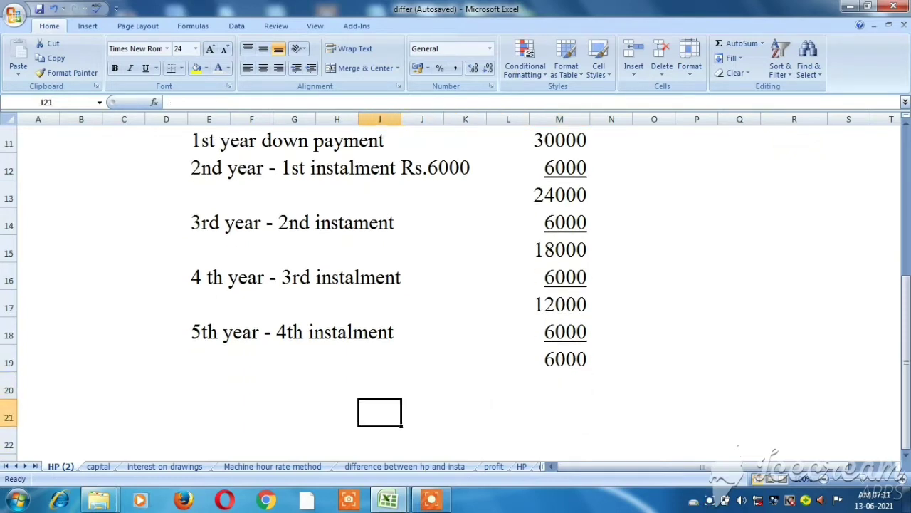
type("Ra")
key("Down")
key("Right")
key("Right")
key("Right")
key("Right")
key("Right")
type("i")
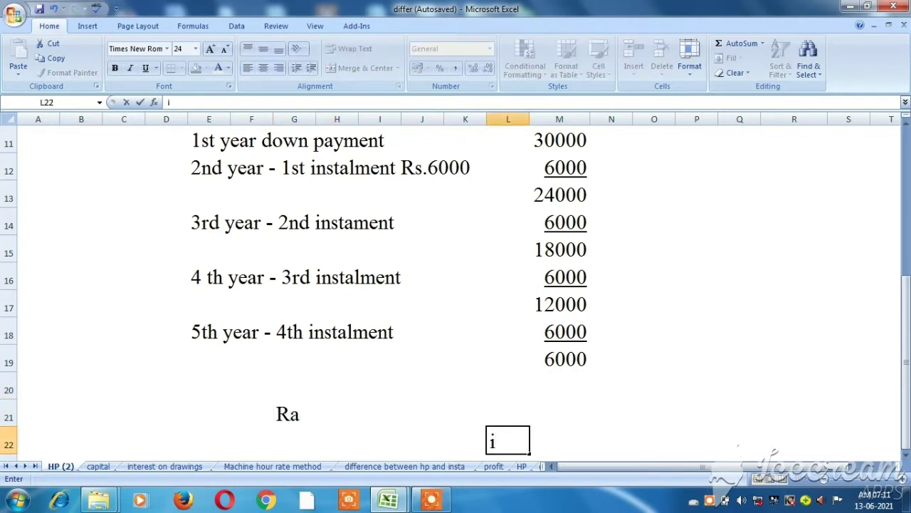
key("BackSpace")
- Complete the G21 label as 'Ratio =' and land on I21 for its value
key("Up")
key("Up")
key("Left")
key("Left")
key("Left")
key("Left")
key("Down")
key("Left")
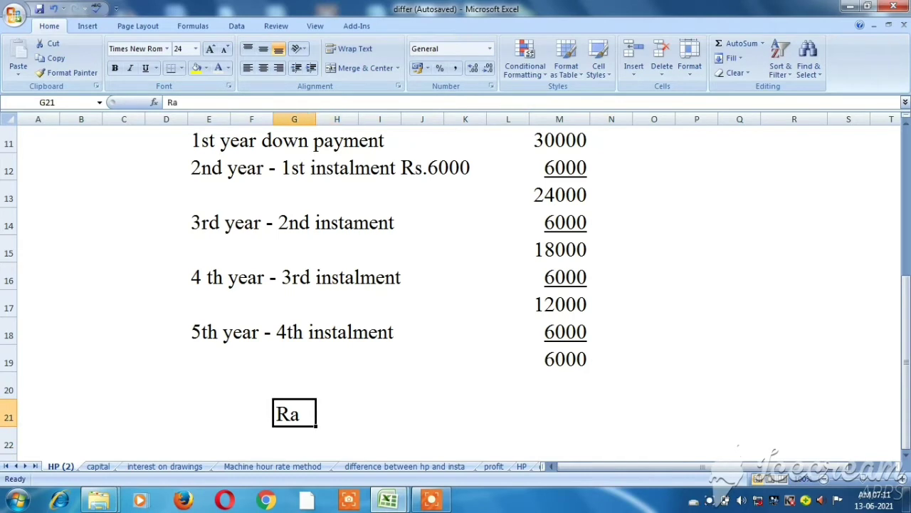
key("F2")
type("tio")
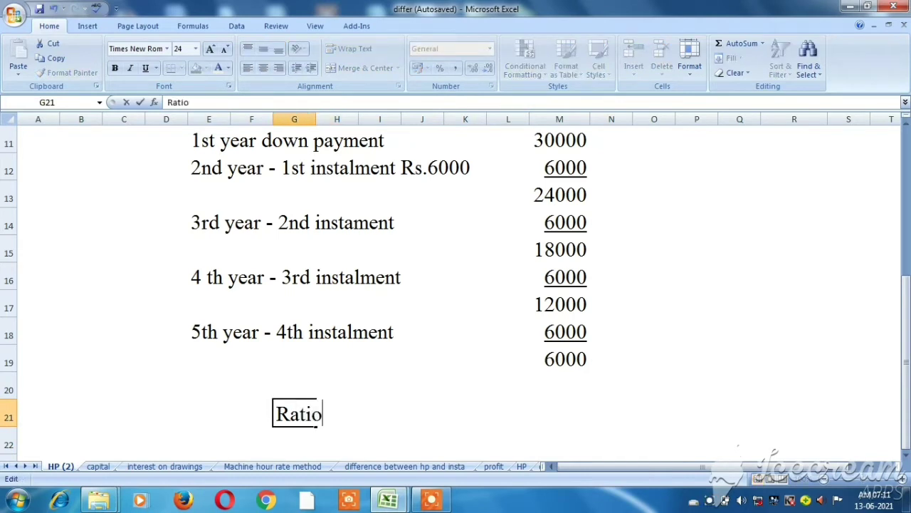
type(" =")
key("Tab")
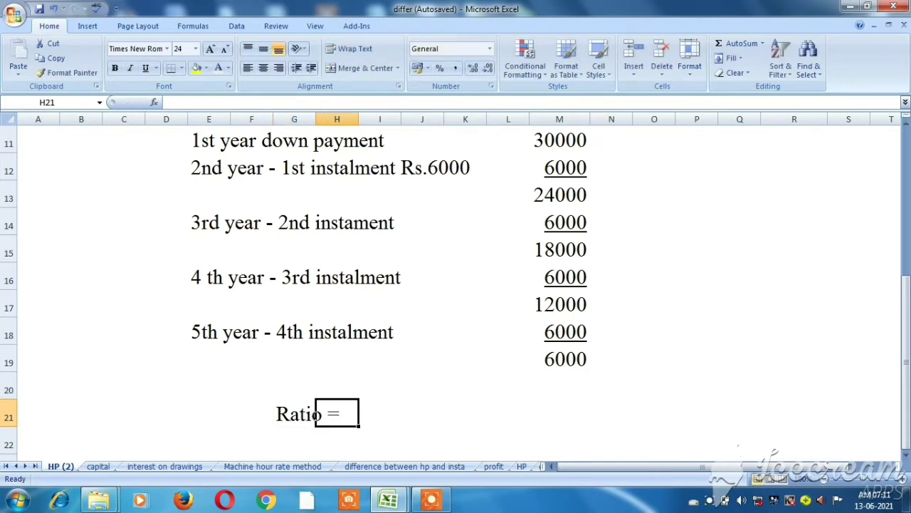
key("Right")
key("Up")
key("Up")
key("Up")
key("Up")
key("Up")
key("Up")
key("Up")
key("Up")
key("Up")
key("Up")
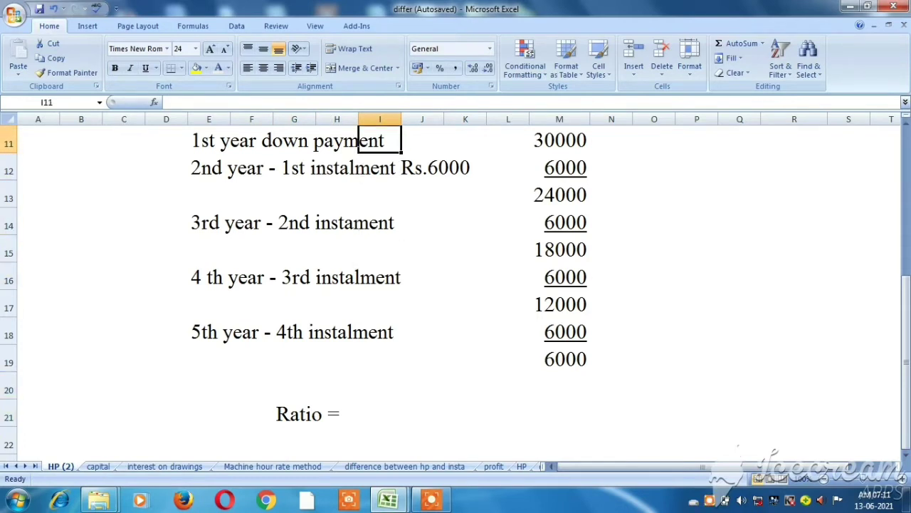
key("Down")
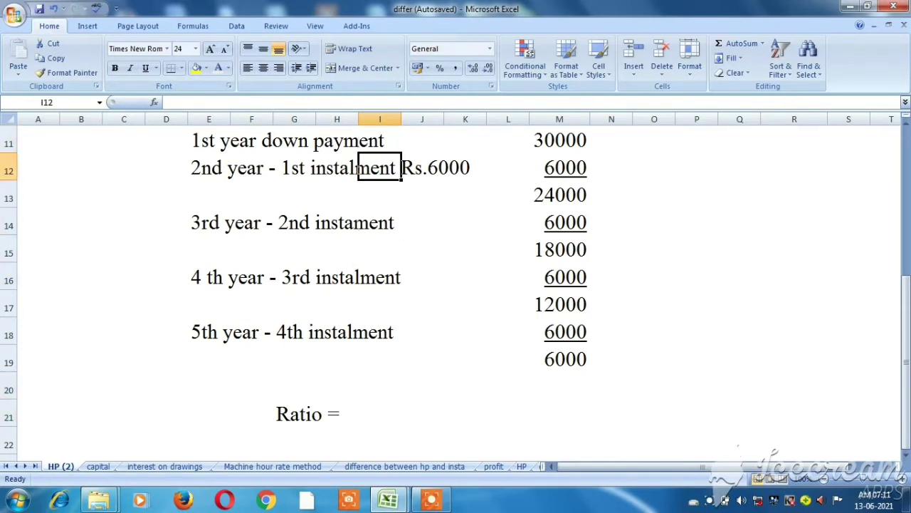
key("Down")
key("Down")
key("Down")
key("Down")
key("Down")
key("Down")
key("Down")
key("Down")
key("Down")
key("Down")
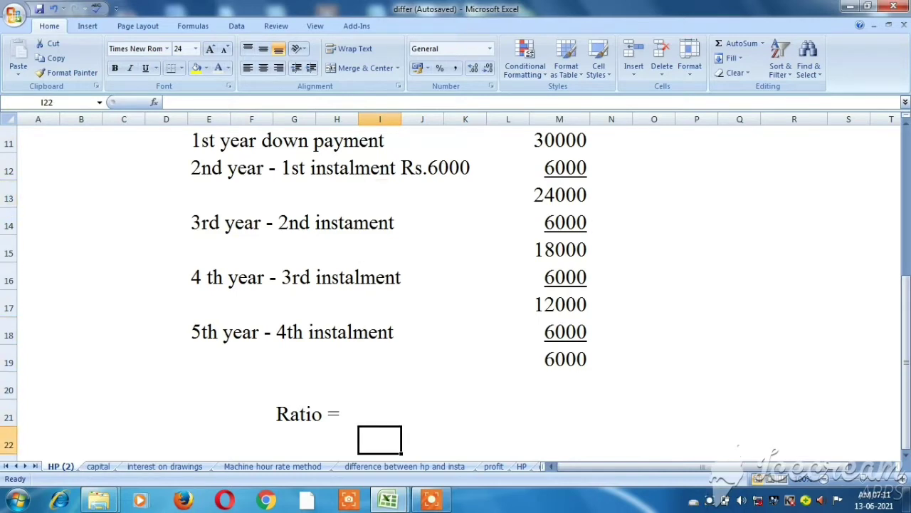
key("Up")
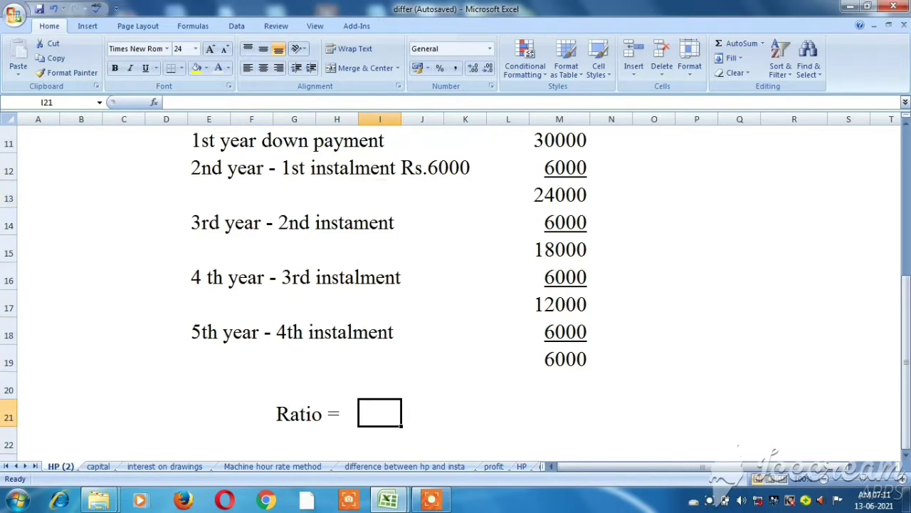
- Enter the ratio 5:4:3:2:1 in I21
type("5:")
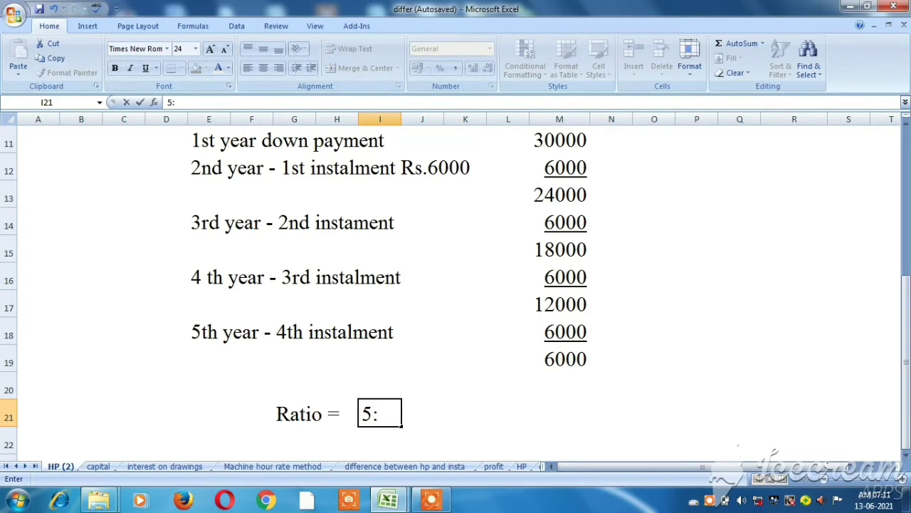
type("4:3:2")
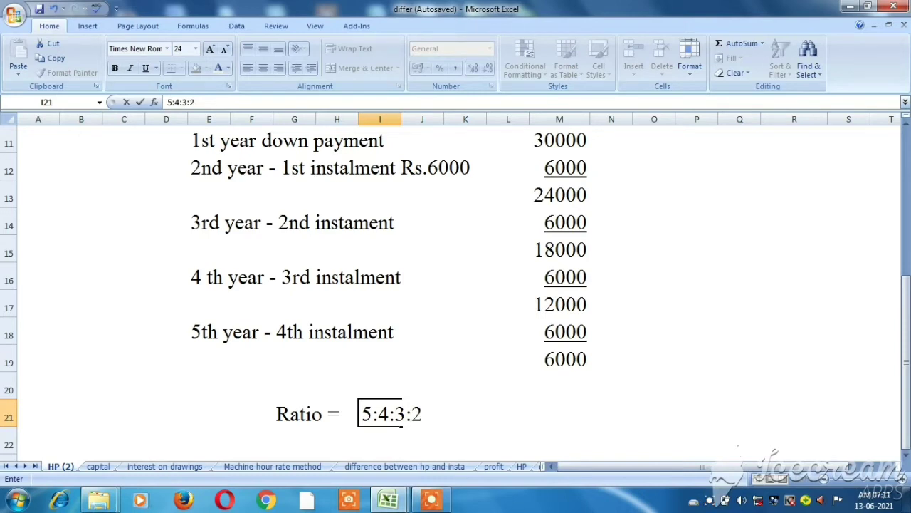
type(":1")
key("Return")
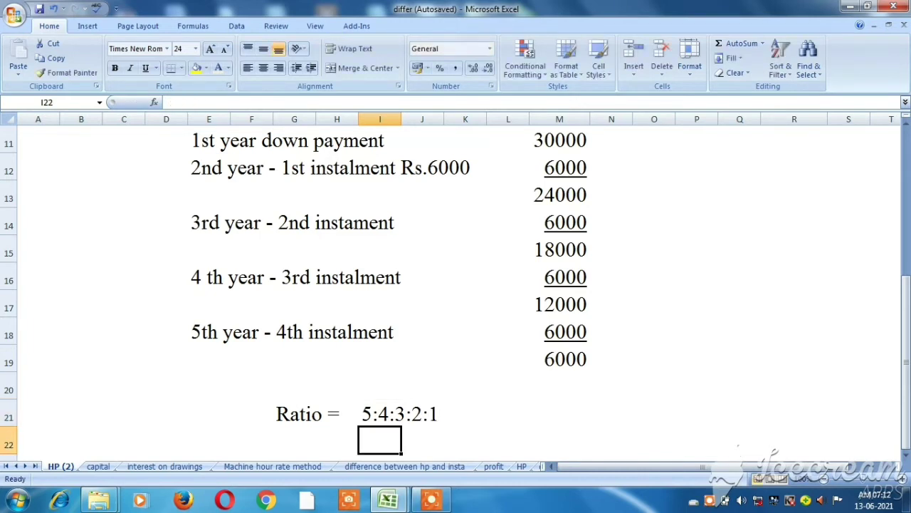
left_click(399, 414)
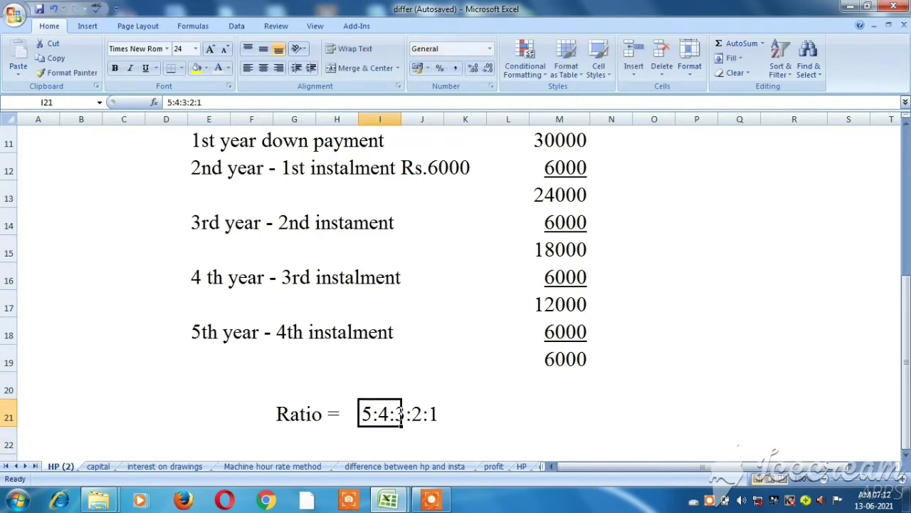
- Write 'Total interest =' in F23 and 'Hire purchase - cash price' in J23
key("Down")
key("Left")
key("Left")
key("Left")
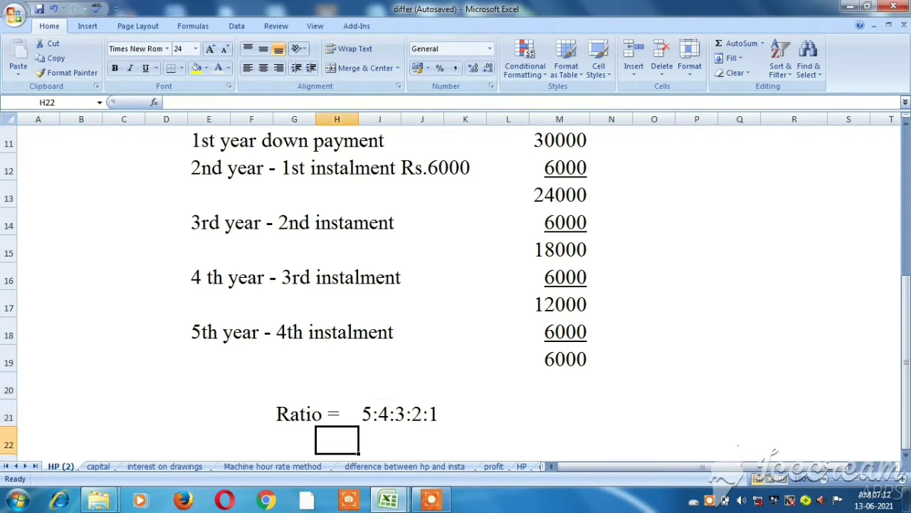
key("Down")
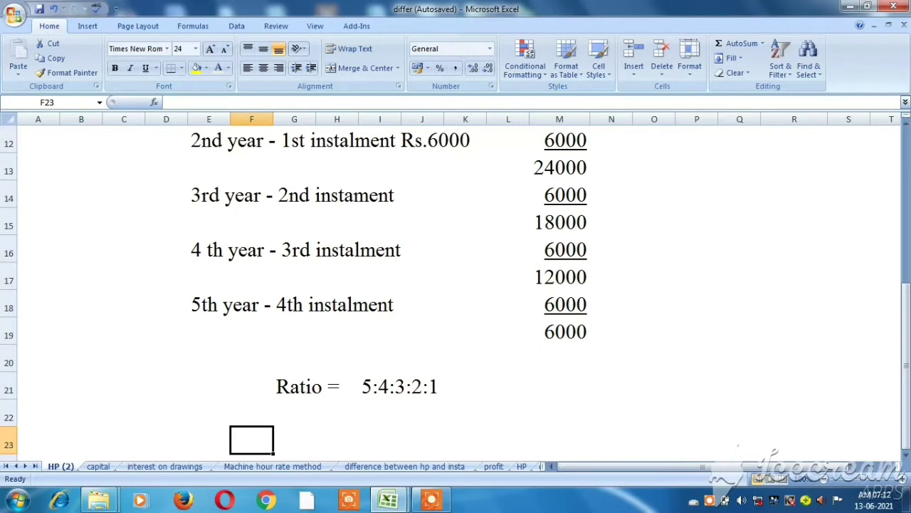
type("Total ")
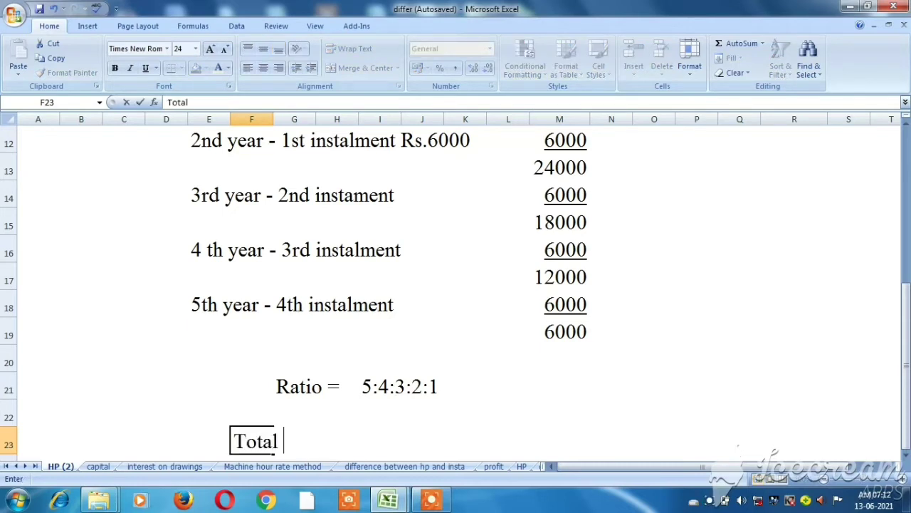
type("intere")
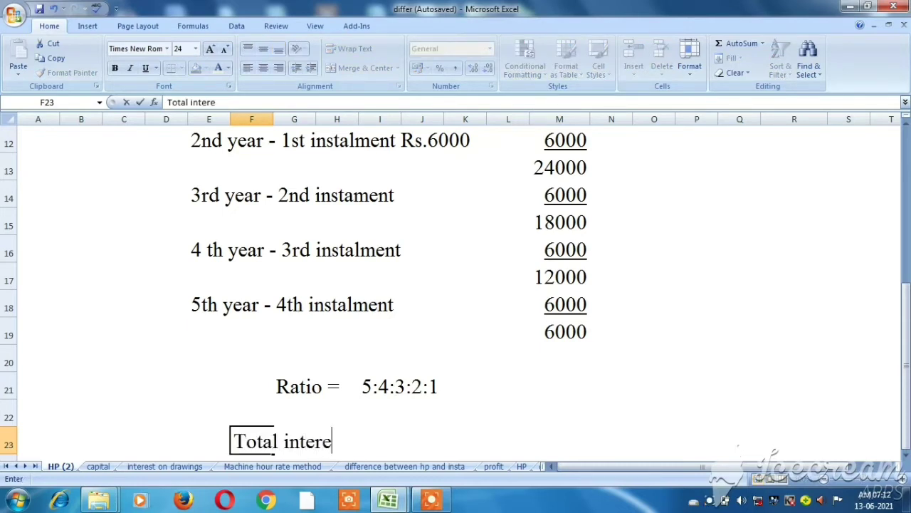
type("st =")
key("Right")
key("Right")
key("Right")
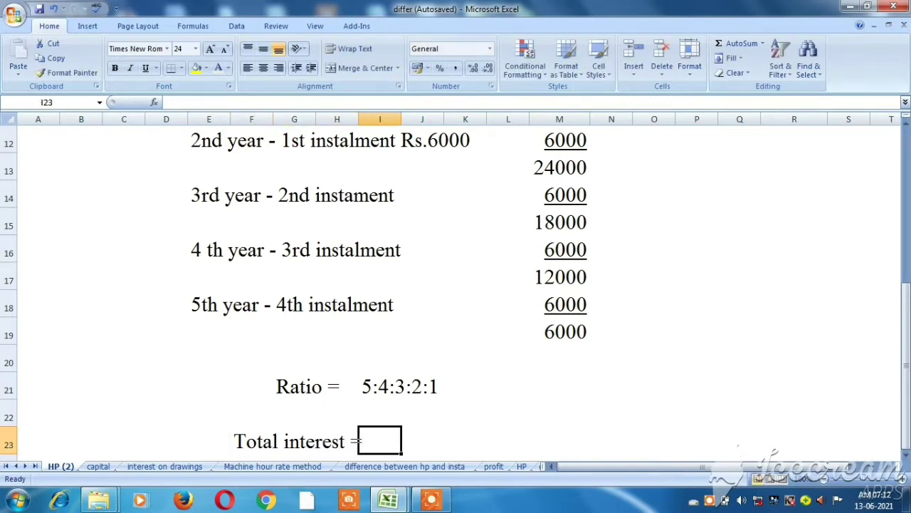
key("Right")
type("H")
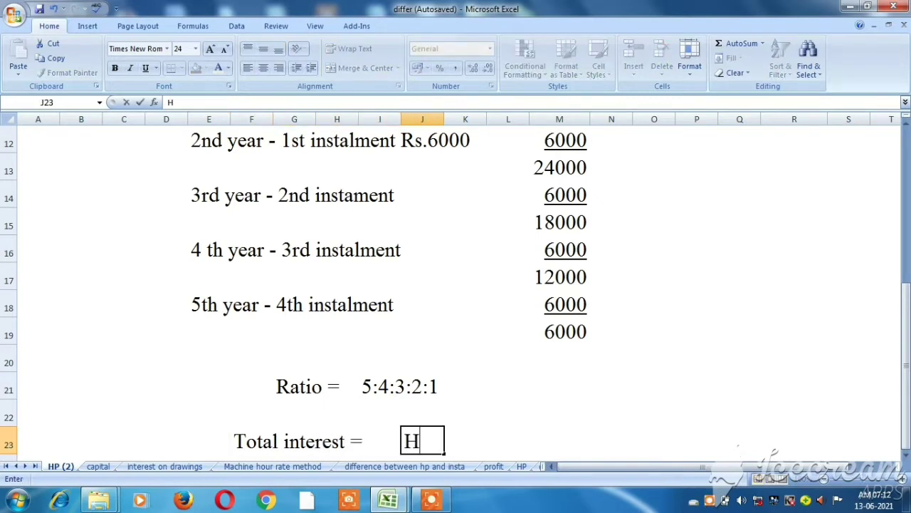
type("ire p")
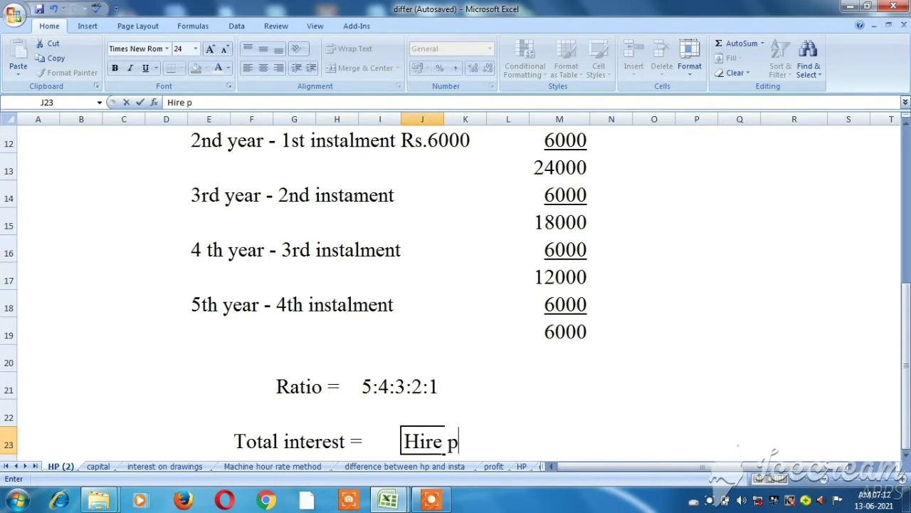
type("urchas")
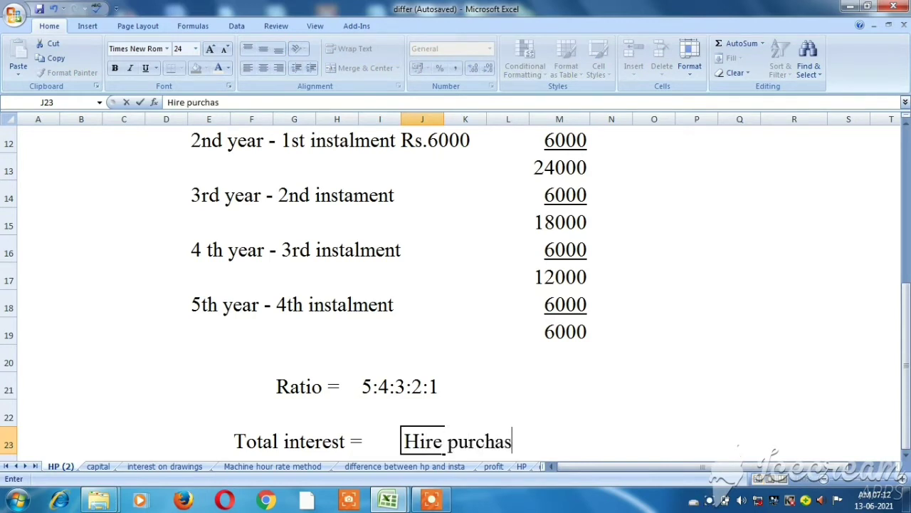
type("e - cash price")
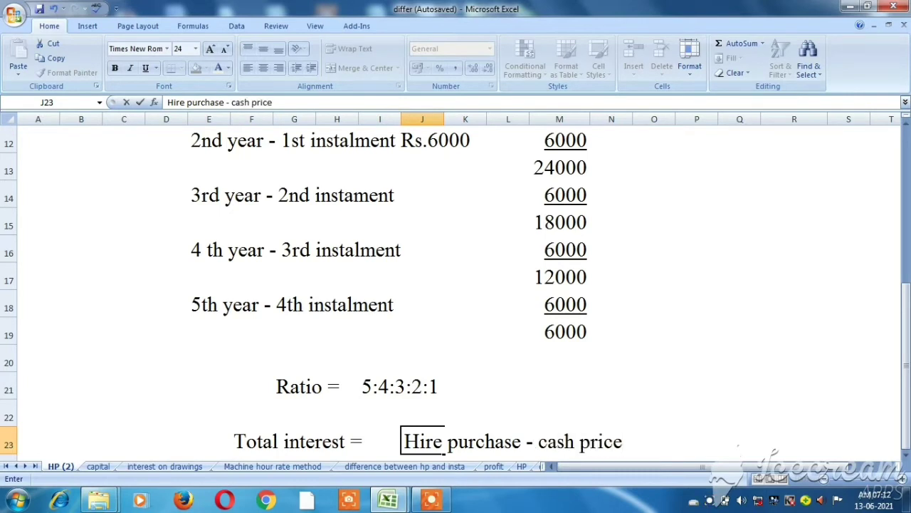
key("Return")
key("Right")
key("Right")
key("Right")
- Put '=' in I24 and reread the question text above the working
type("=")
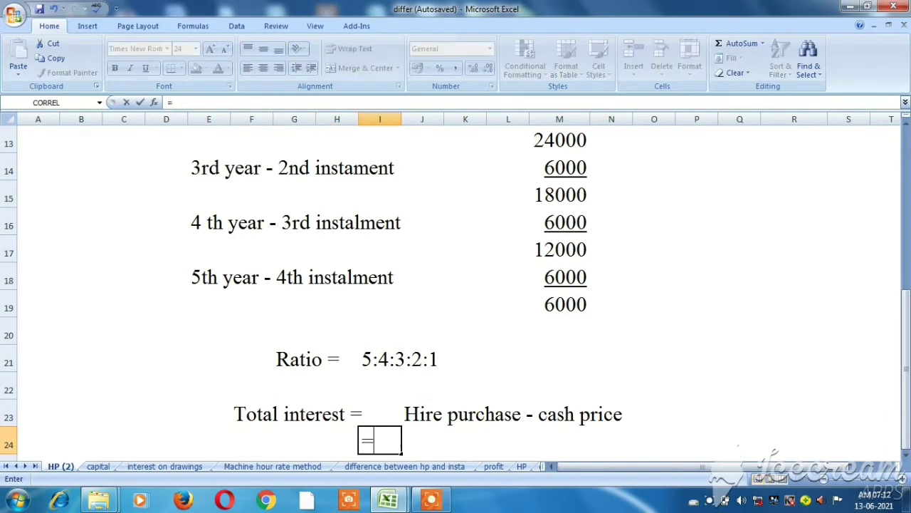
key("Right")
key("Up")
key("Up")
key("Up")
key("Up")
key("Up")
key("Up")
key("Up")
key("Up")
key("Up")
key("Up")
key("Up")
key("Up")
key("Up")
key("Up")
key("Up")
key("Up")
key("Up")
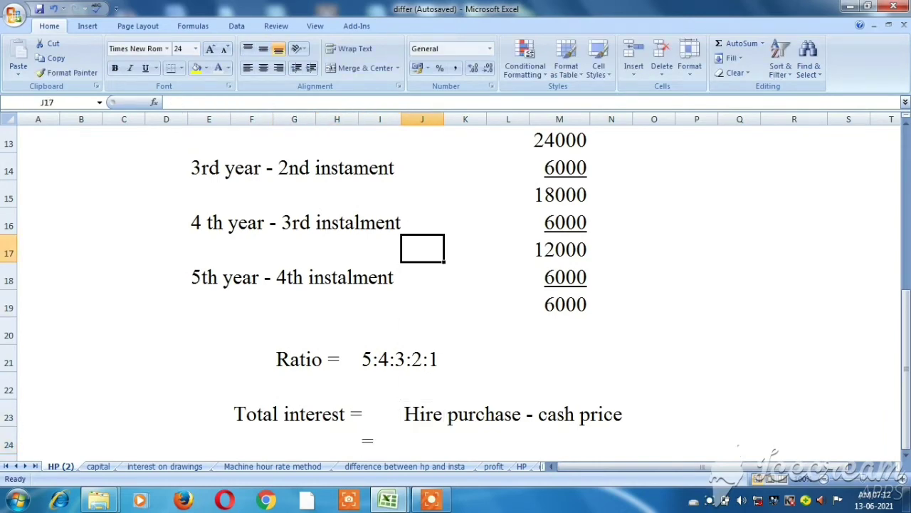
key("Up")
key("Up")
key("Up")
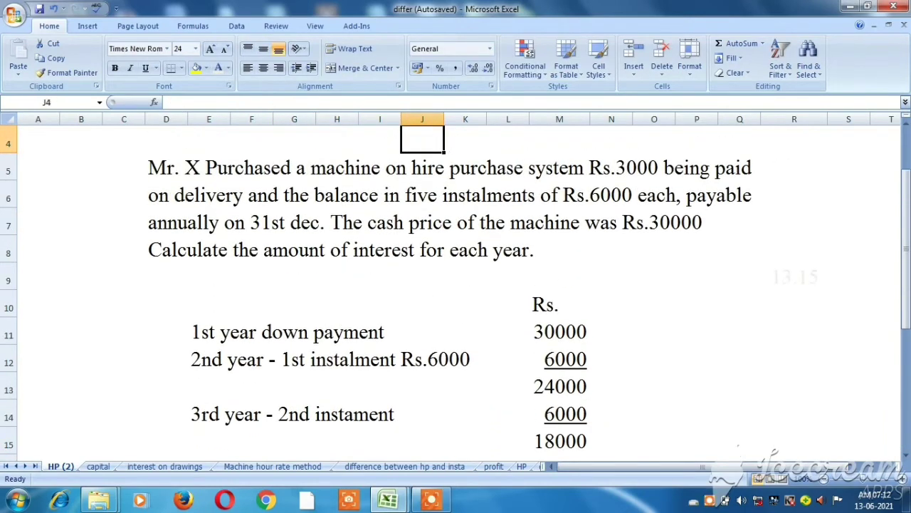
key("Down")
key("Down")
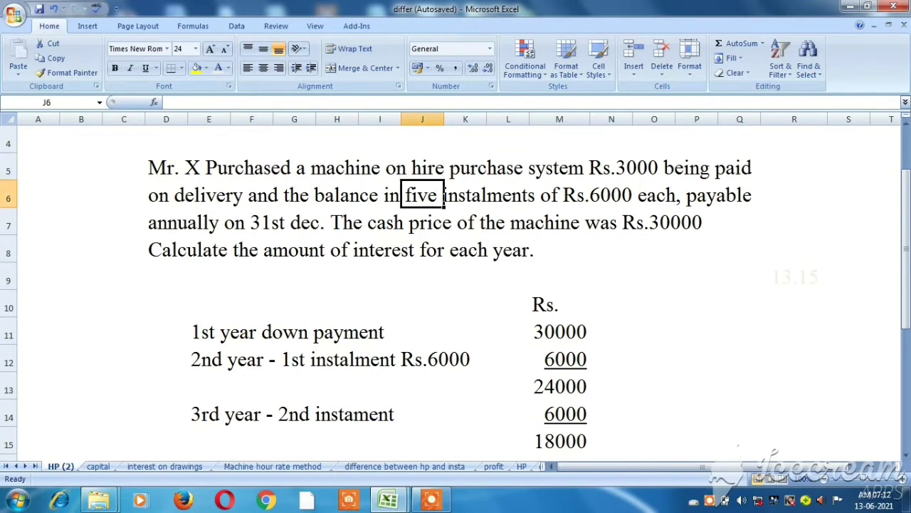
key("Down")
key("Down")
key("Down")
key("Down")
key("Down")
key("Down")
key("Down")
key("Down")
key("Down")
key("Down")
key("Down")
key("Down")
key("Down")
key("Down")
key("Down")
key("Down")
key("Down")
key("Down")
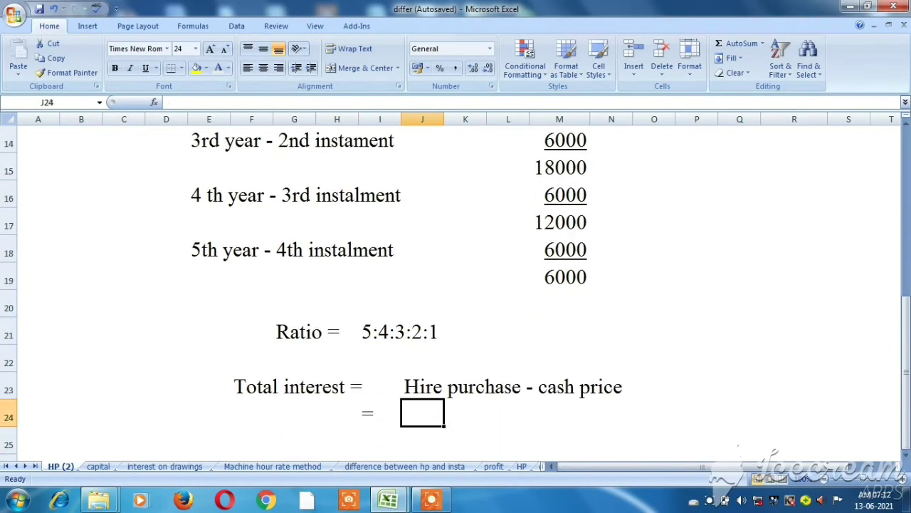
- Enter 33000 in J24, removing a trial minus sign from L24
type("33000")
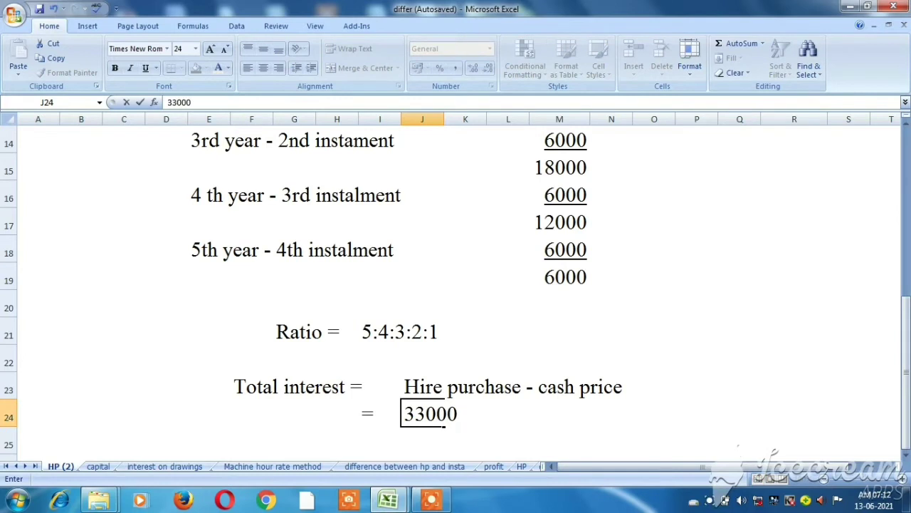
left_click(526, 413)
type("-")
left_click(577, 413)
key("Left")
key("Left")
key("Left")
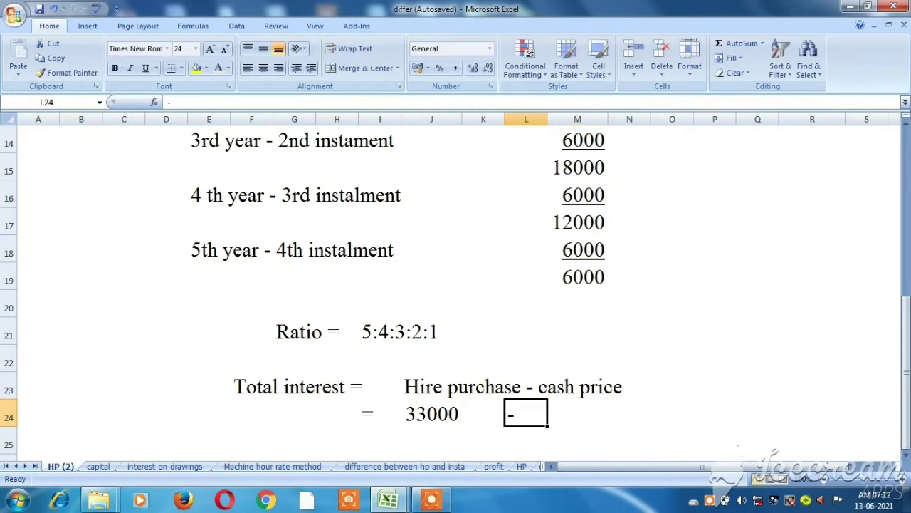
key("Right")
key("Right")
key("Delete")
key("Right")
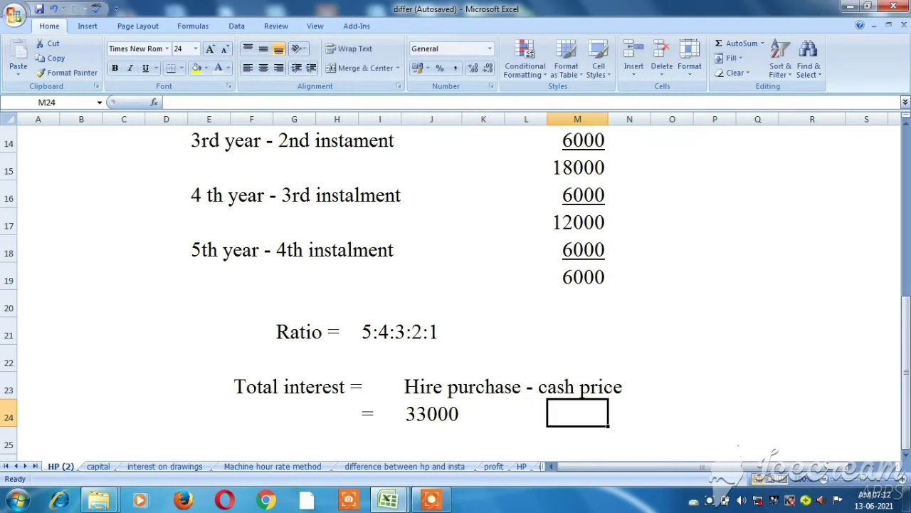
key("Left")
key("Left")
key("Left")
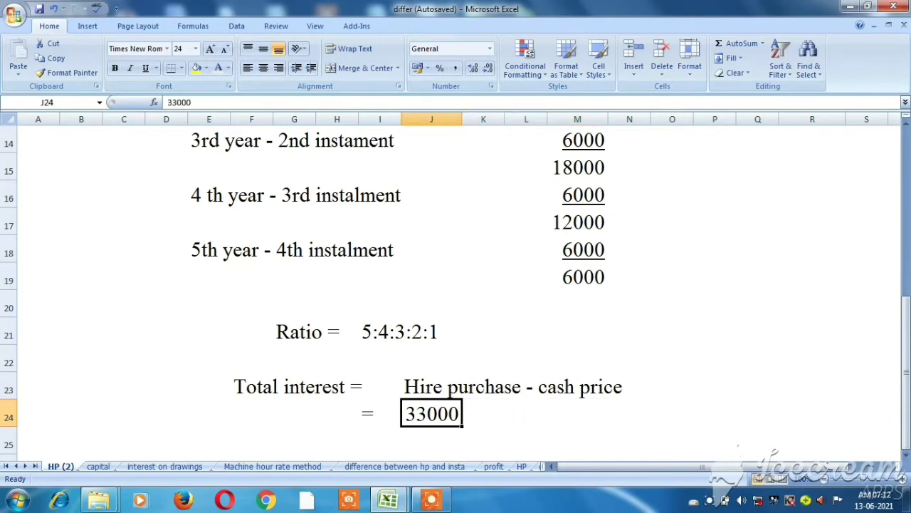
key("F2")
- Extend J24 to '33000 - 30000' and enter '= 3000' on row 26
type("-")
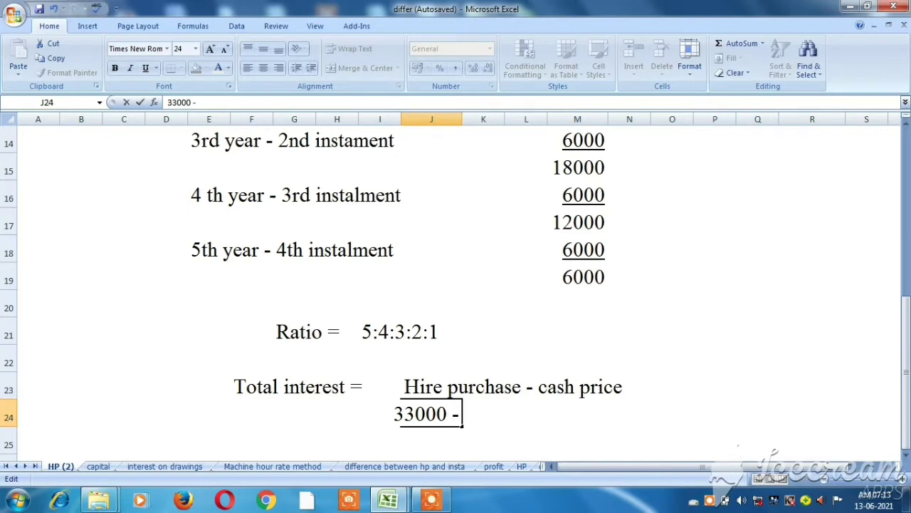
type(" 30000")
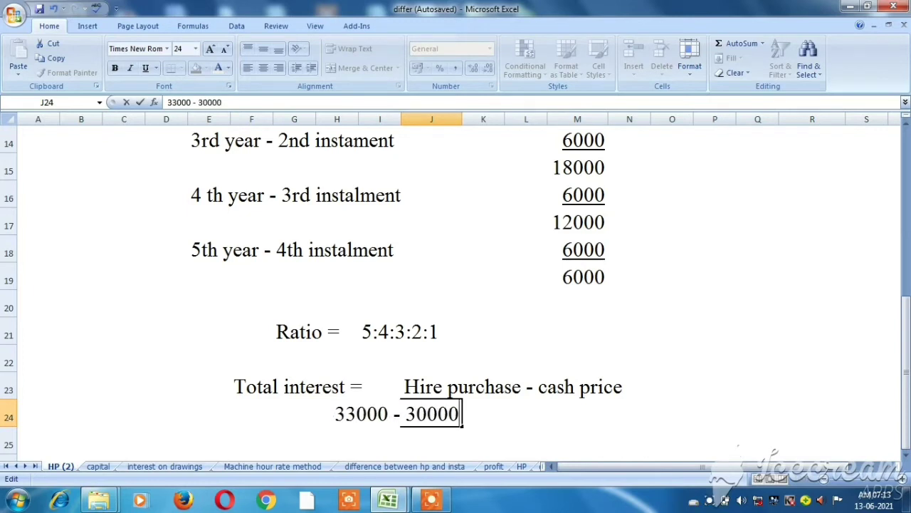
key("Return")
key("Down")
key("Left")
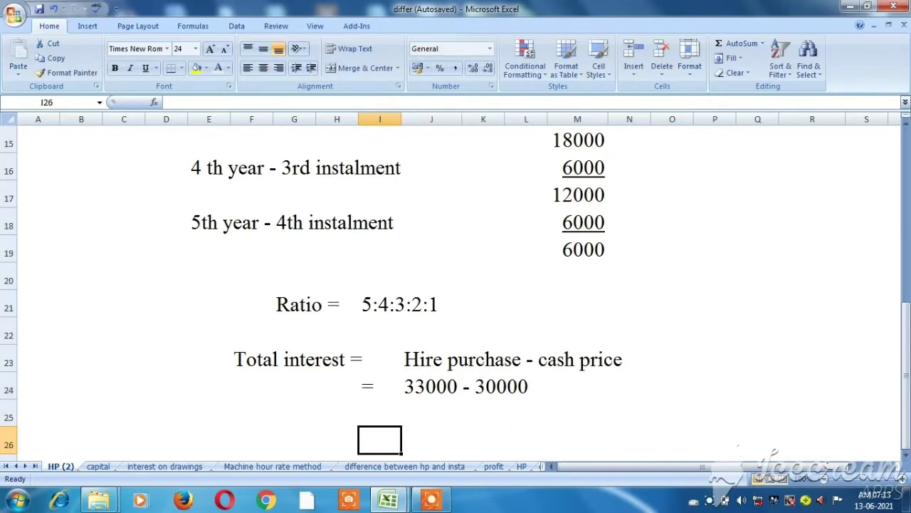
type("=")
key("Tab")
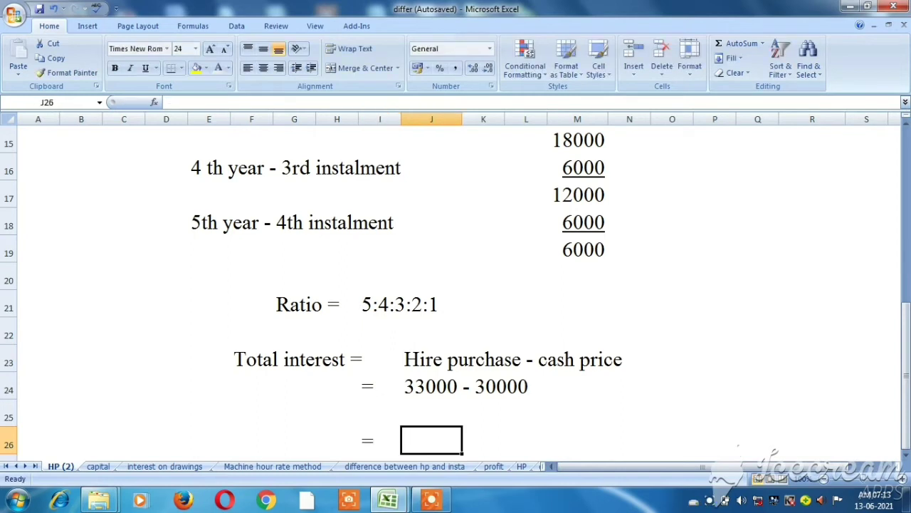
type("3000")
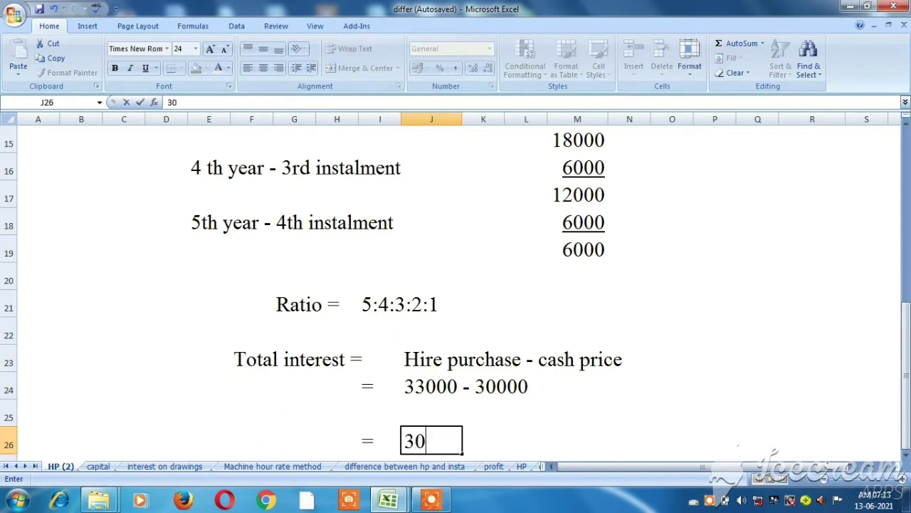
key("Return")
- Copy the 'Total interest =' label into F26 and bold the F26:J26 result row
key("Up")
key("Left")
key("Left")
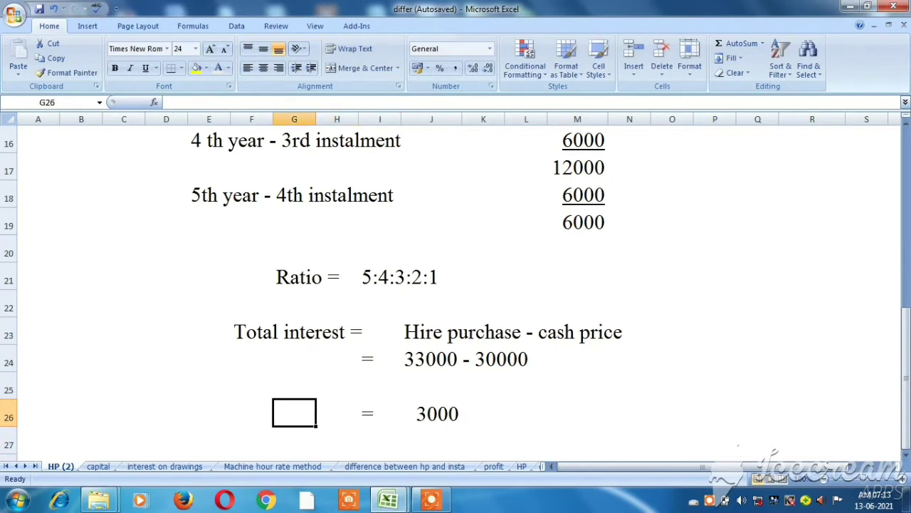
key("Left")
key("Up")
key("Up")
key("Up")
key("ctrl+c")
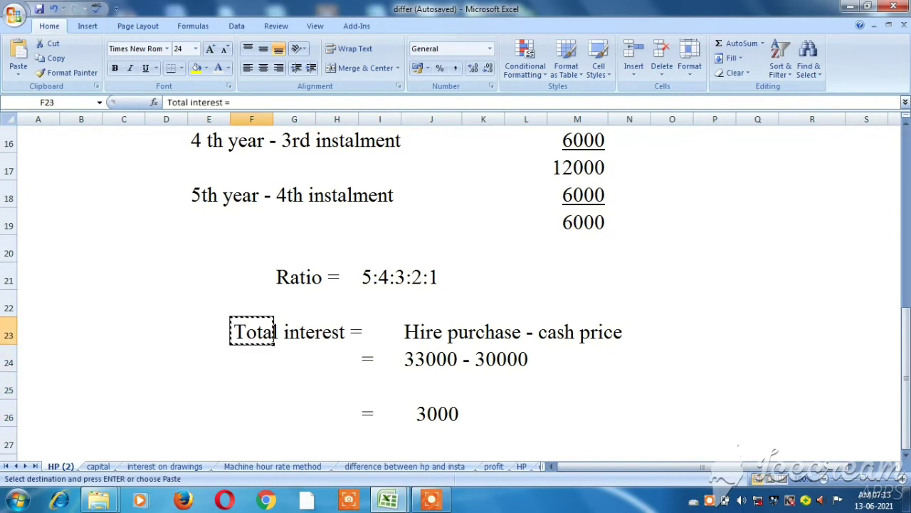
key("Down")
key("Down")
key("Down")
key("ctrl+v")
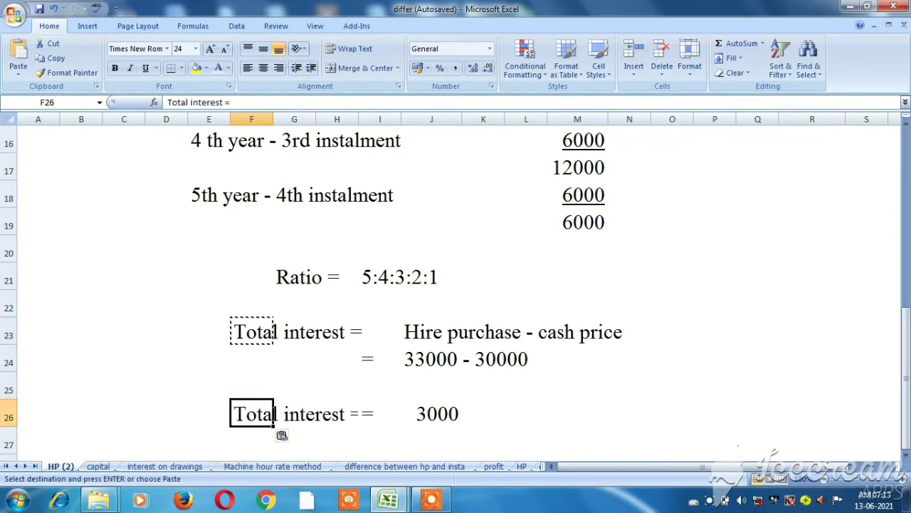
key("shift+Right")
key("shift+Right")
key("shift+Right")
key("shift+Right")
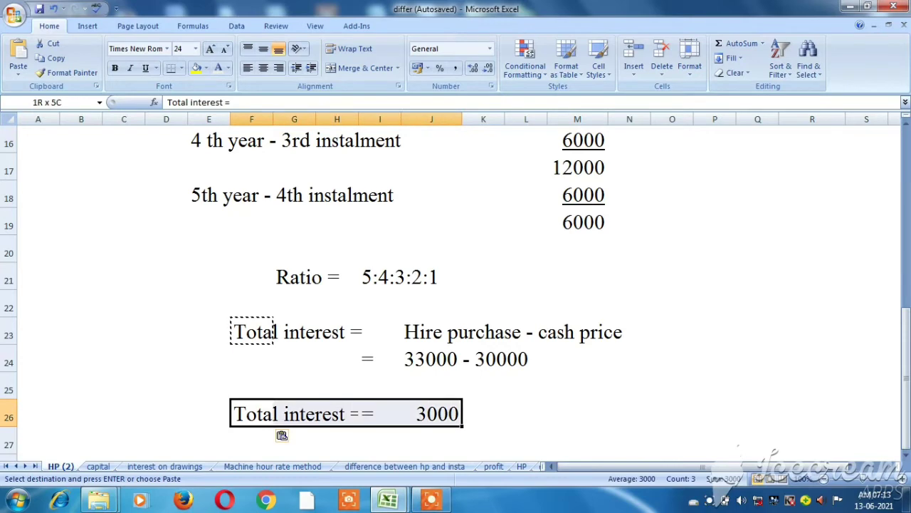
key("ctrl+b")
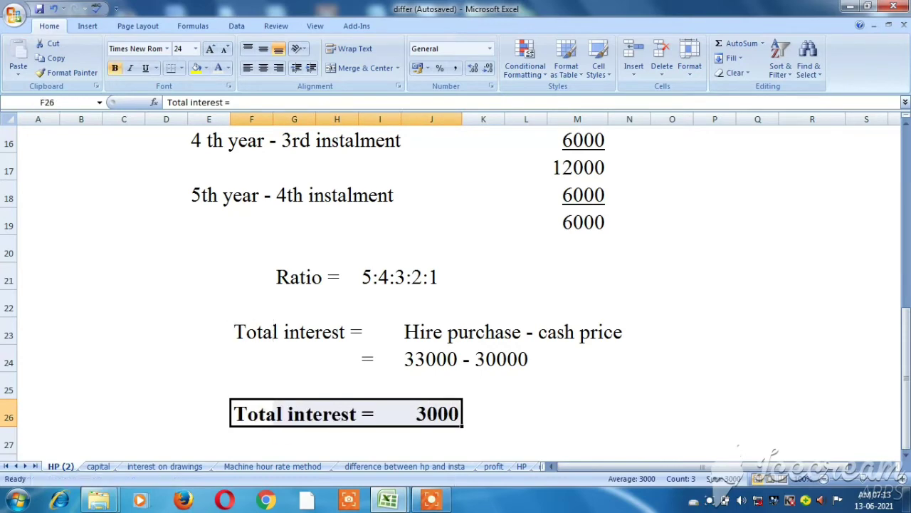
key("Up")
key("Up")
key("Up")
key("Up")
key("Up")
key("Up")
key("Up")
key("Up")
key("Up")
key("Up")
key("Up")
key("Up")
key("Up")
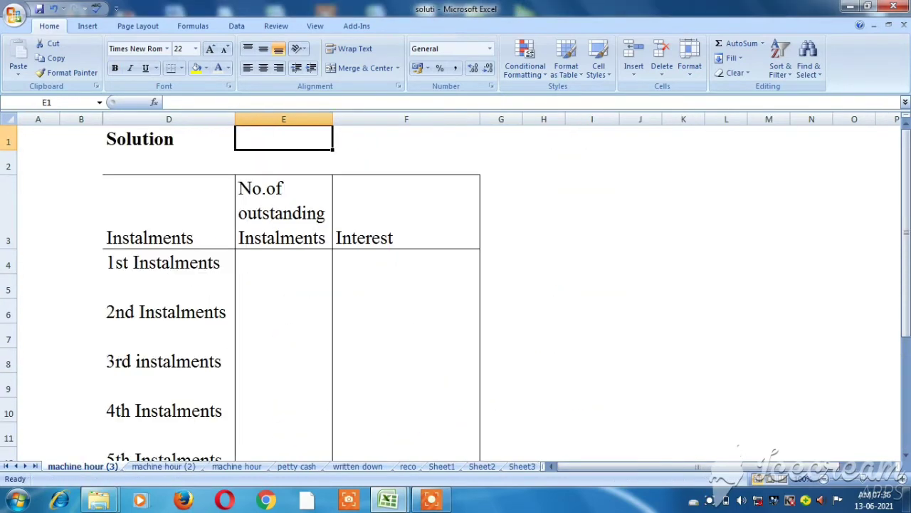
- Review the Solution table's Instalments and Interest rows, then switch to the differ workbook
key("Left")
key("Left")
key("Down")
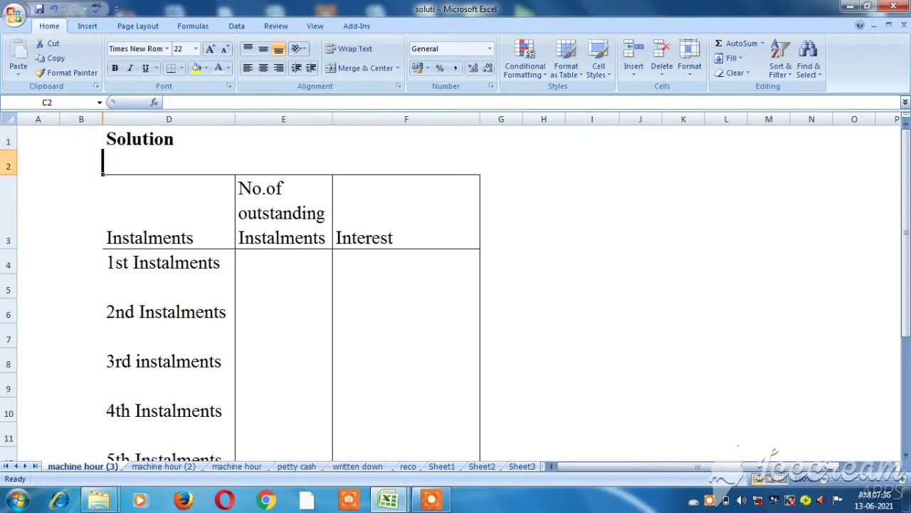
key("Down")
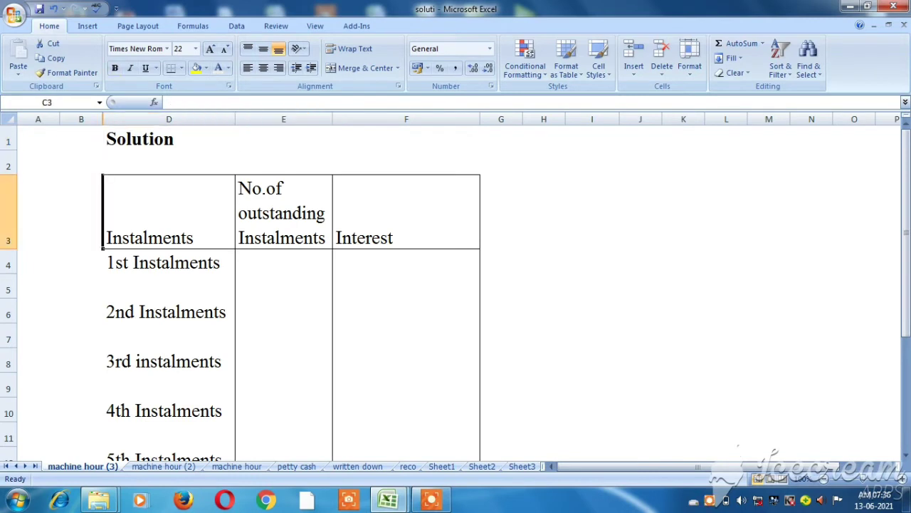
key("Right")
key("Right")
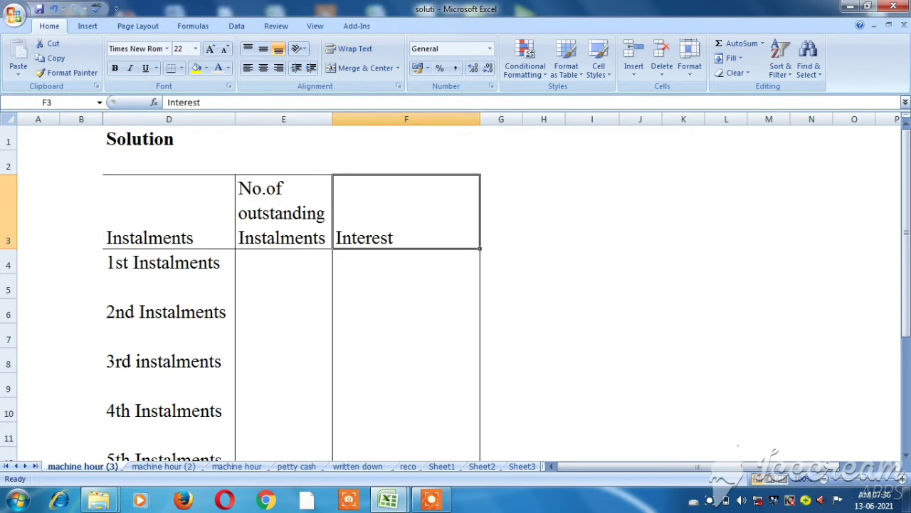
key("Down")
left_click(169, 262)
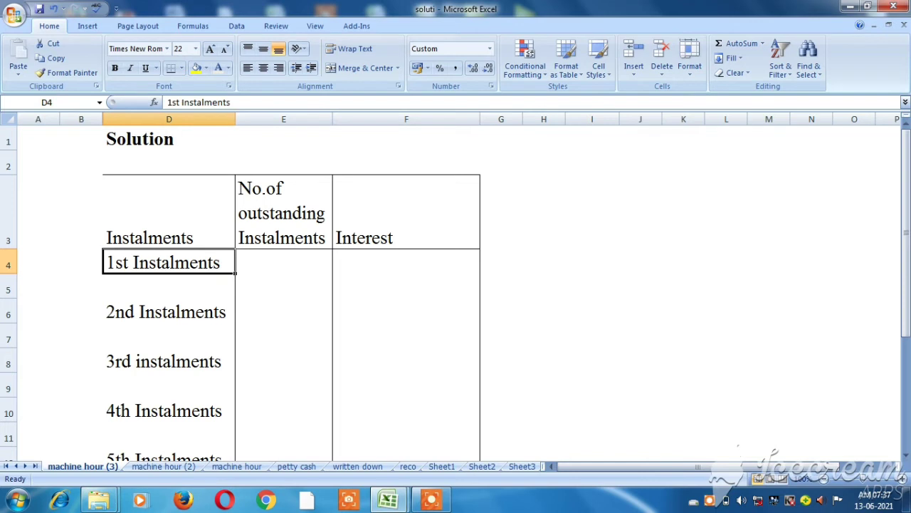
key("Down")
key("Down")
key("Down")
key("Down")
key("Down")
key("Down")
key("Down")
key("Down")
key("Down")
key("Up")
key("Up")
key("Up")
key("Up")
key("Up")
key("Up")
key("Up")
key("Up")
key("Up")
key("Right")
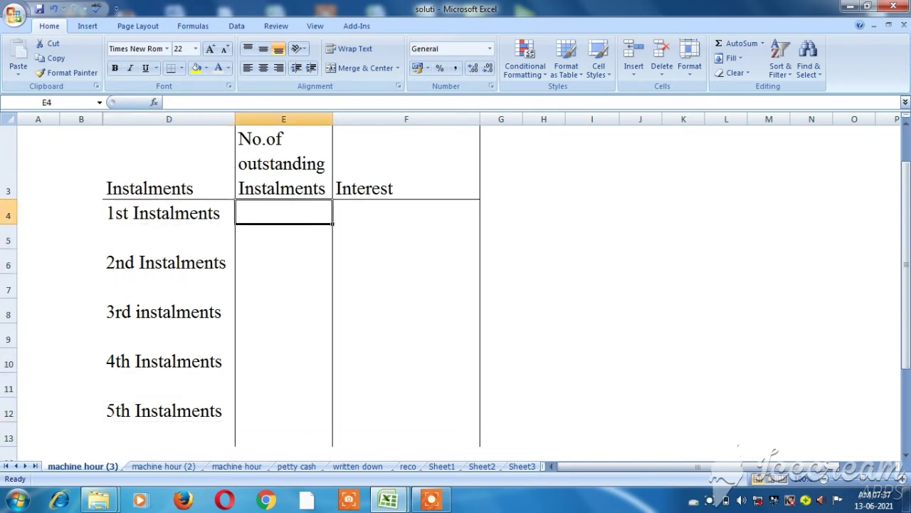
key("ctrl+Tab")
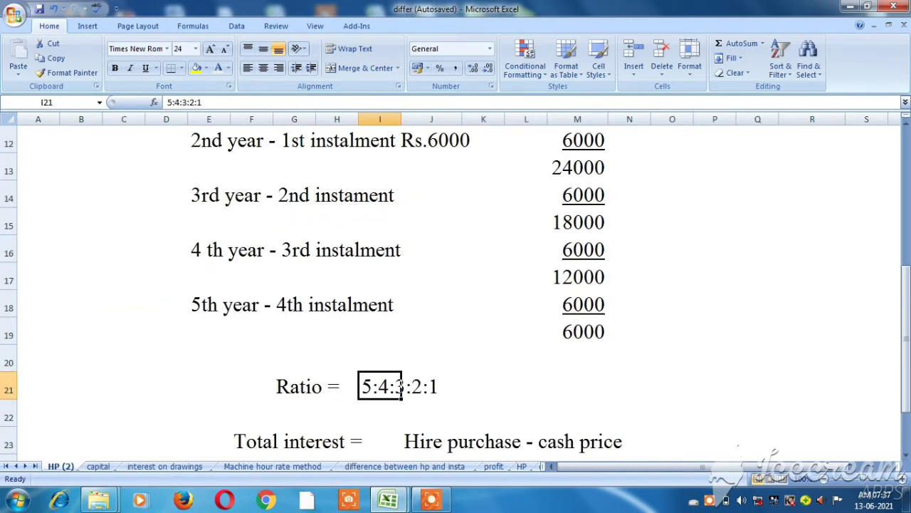
- Enter outstanding instalments 5, 4, 3, 2, 1 against the five instalments in the solution table
key("ctrl+Tab")
type("5")
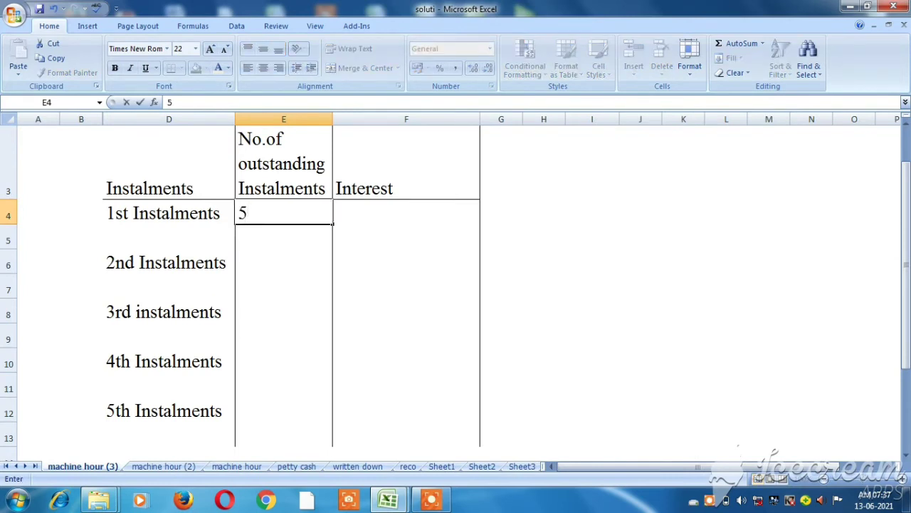
key("Down")
key("Down")
type("4")
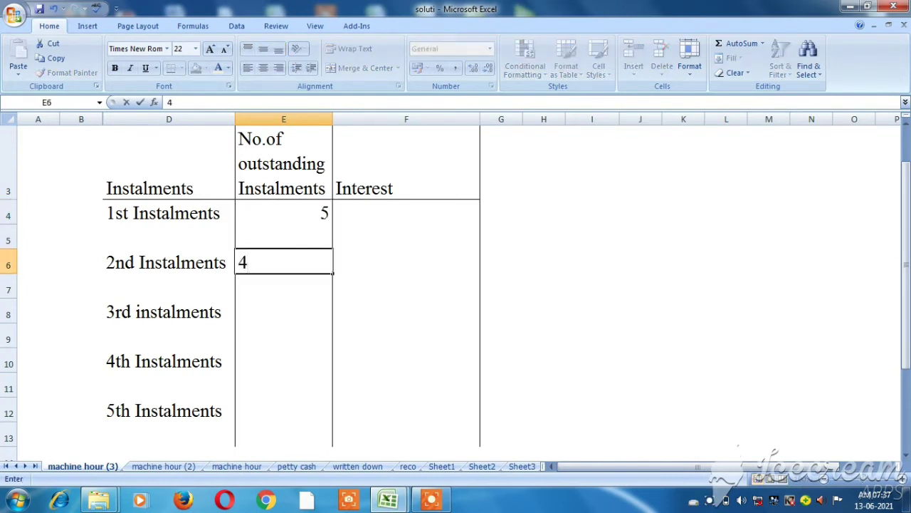
key("Down")
key("Down")
type("3")
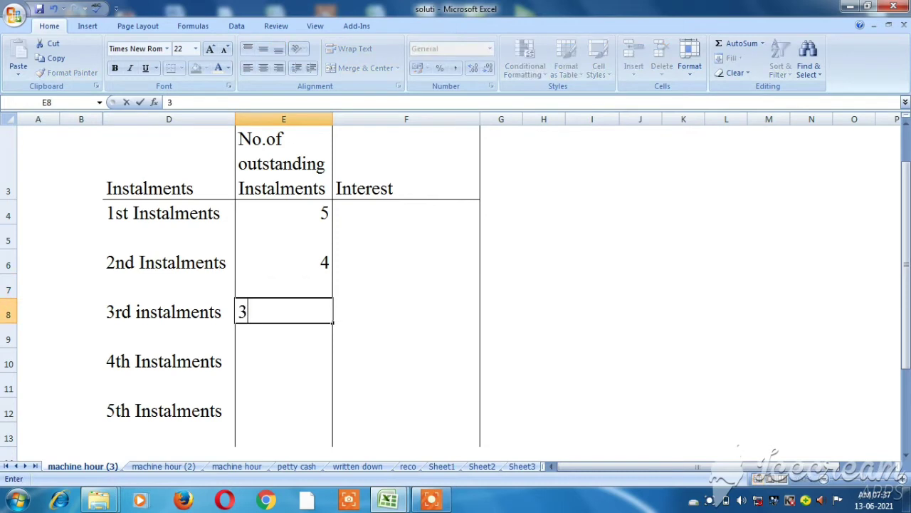
key("Down")
key("Down")
type("2")
key("Return")
key("Down")
type("1")
key("Right")
key("Down")
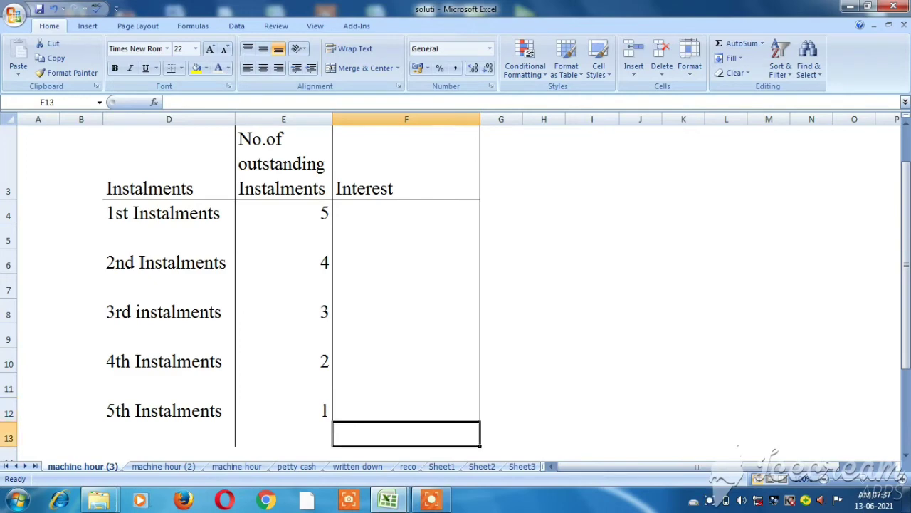
- Total the column with =SUM(E4:E12) in E13, giving 15
key("Left")
type("=")
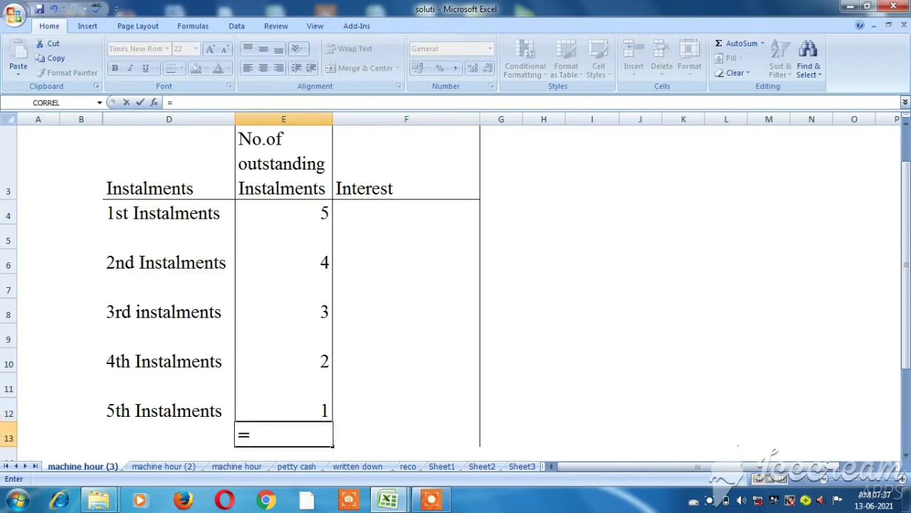
type("sum(")
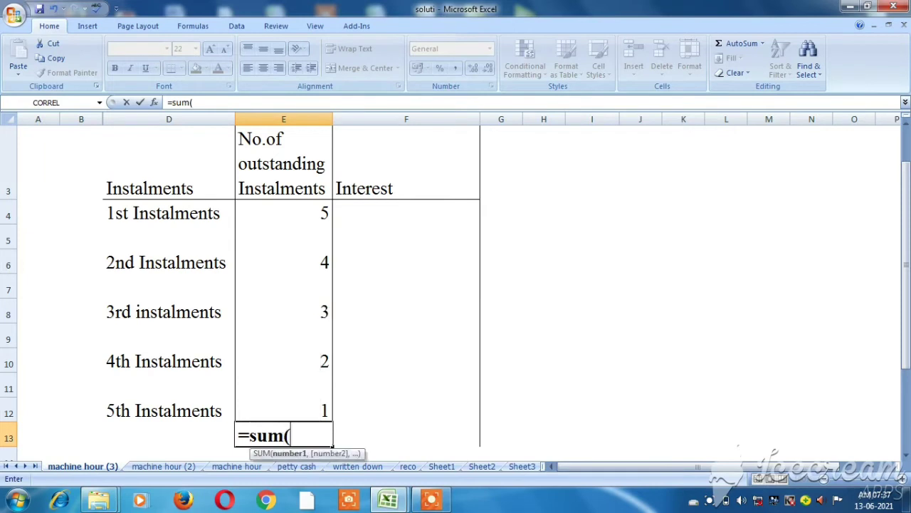
left_click_drag(313, 411, 339, 187)
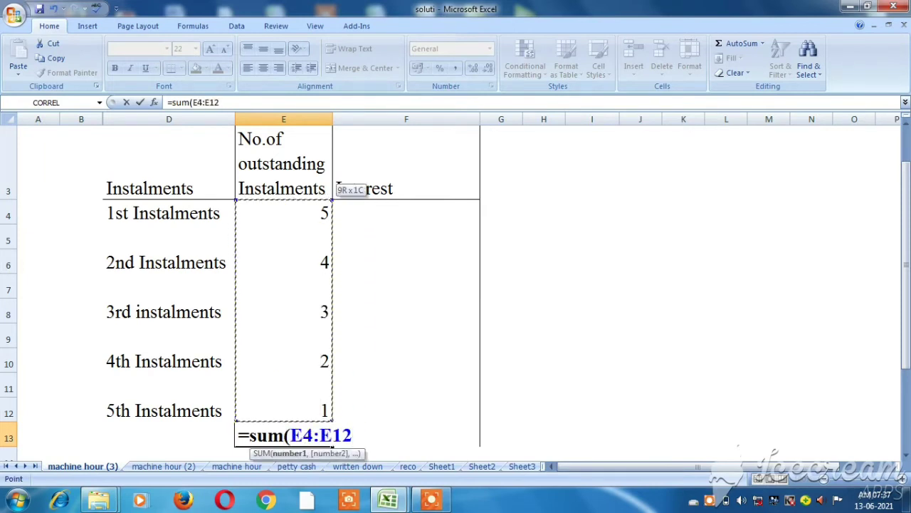
type(")")
key("Return")
key("Up")
key("Up")
key("Up")
key("Up")
key("Up")
key("Up")
key("Up")
key("Up")
key("Up")
key("Up")
key("Up")
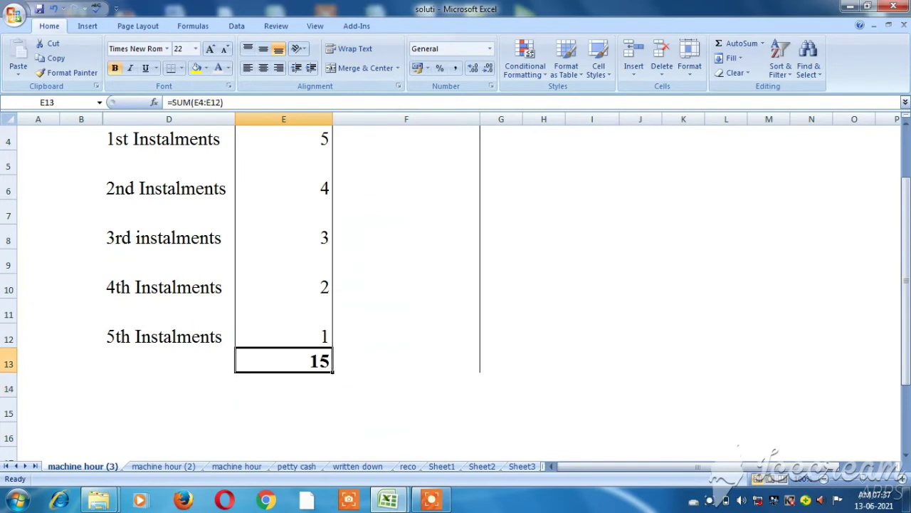
key("Up")
key("Up")
key("Down")
key("Down")
key("Down")
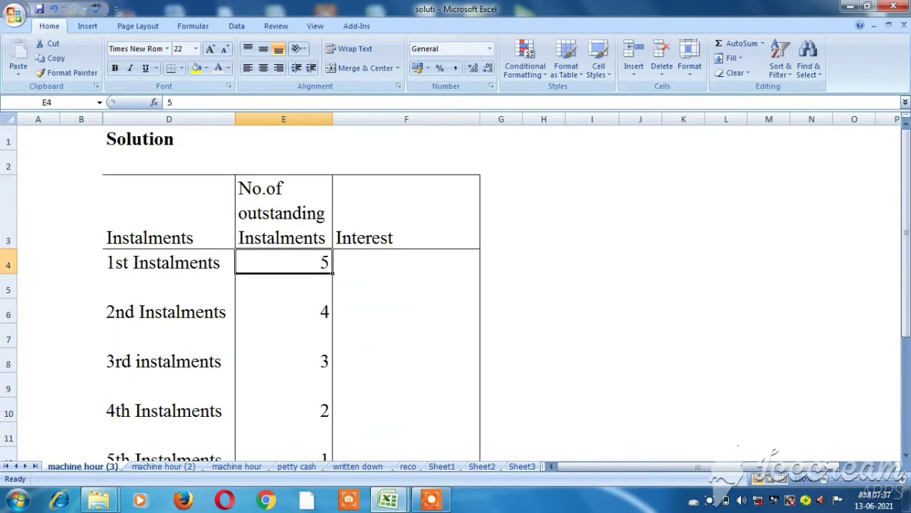